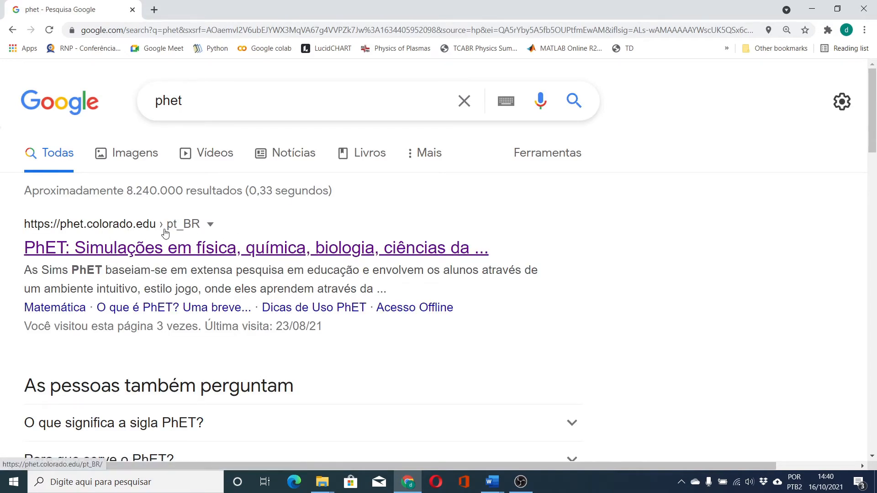
- Open the Portuguese PhET simulations site from the search results and show its full web address
click(173, 255)
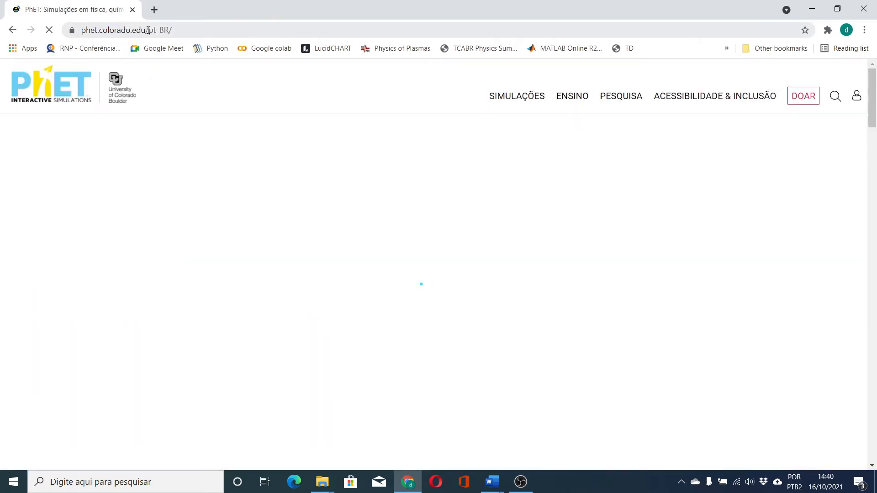
click(196, 30)
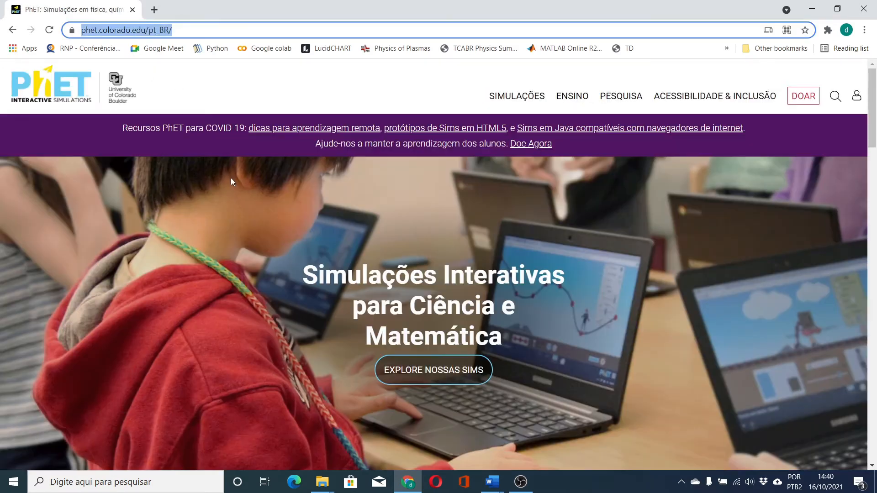
click(220, 29)
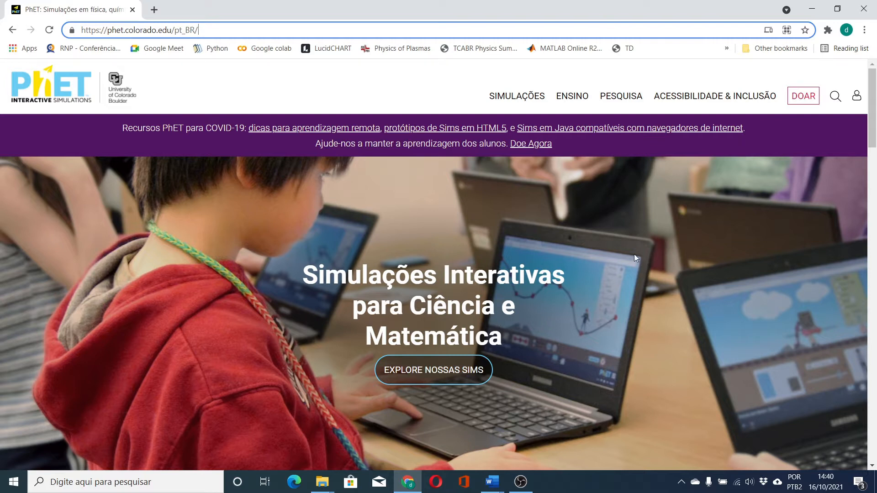
- Open the Física simulations list and filter it to only the Eletricidade, Ímãs & Circuitos subject
click(517, 100)
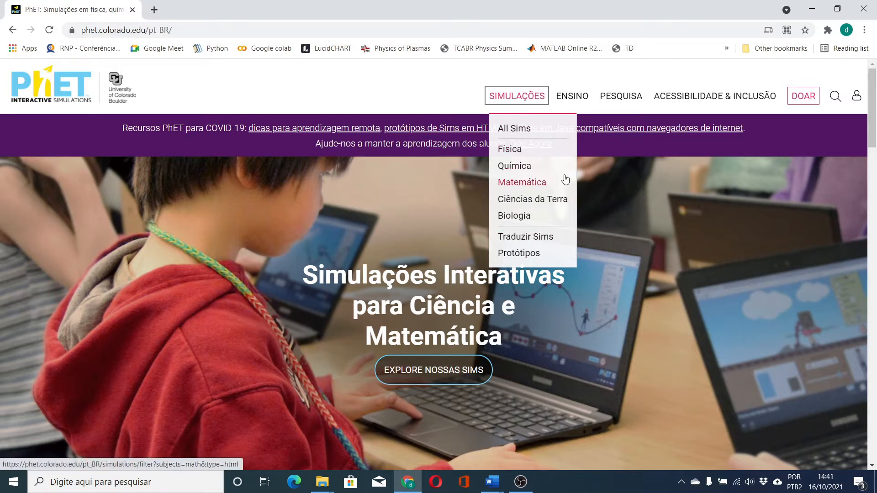
click(506, 151)
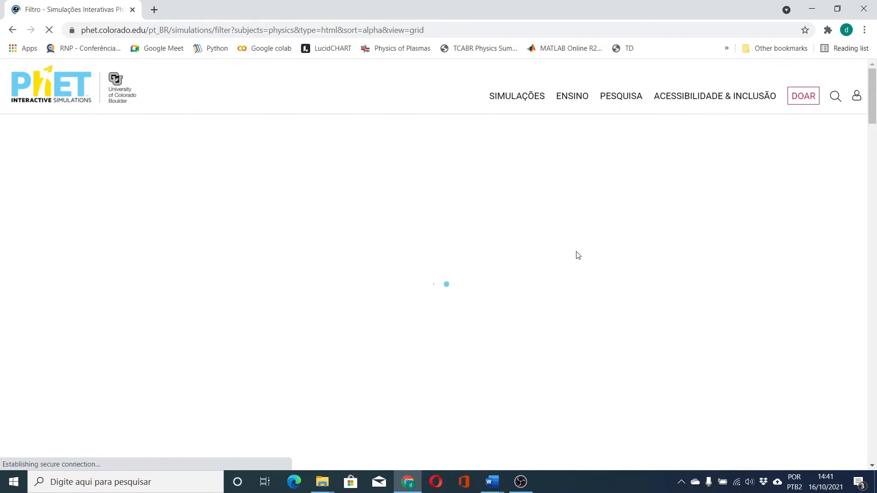
scroll(494, 239, down, 1)
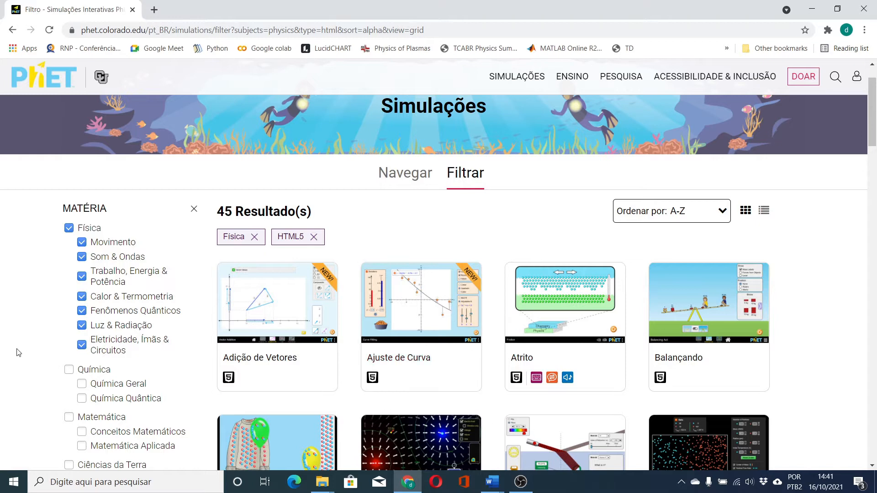
click(69, 230)
click(82, 345)
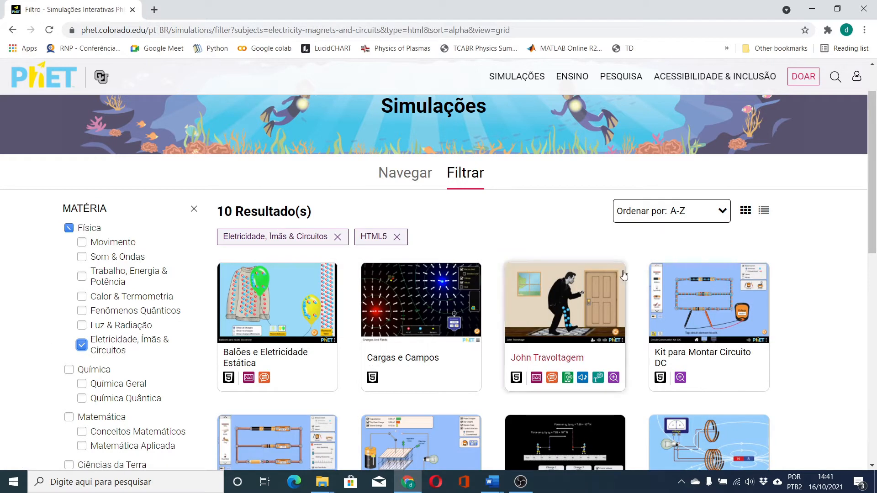
- Find the simulation Kit para Montar Circuito DC - Lab Virtual, look over its page and launch it
scroll(839, 269, down, 2)
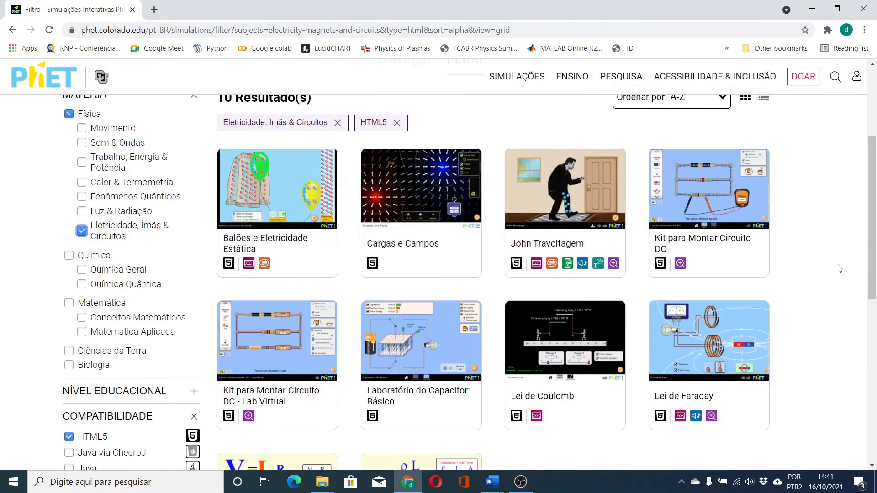
click(282, 348)
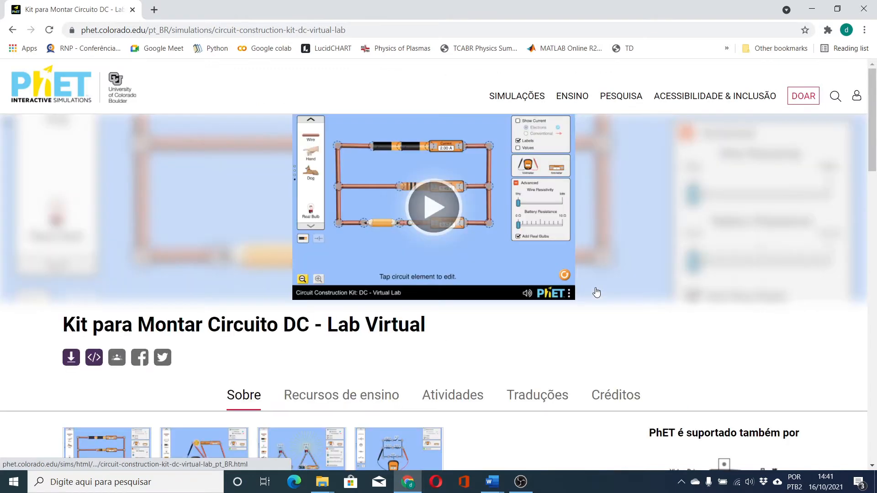
scroll(598, 320, down, 2)
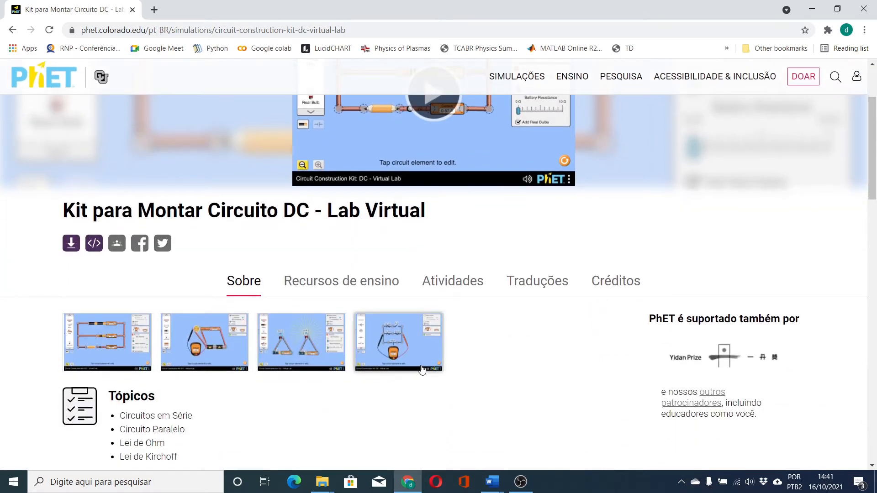
scroll(272, 325, down, 3)
scroll(597, 337, up, 5)
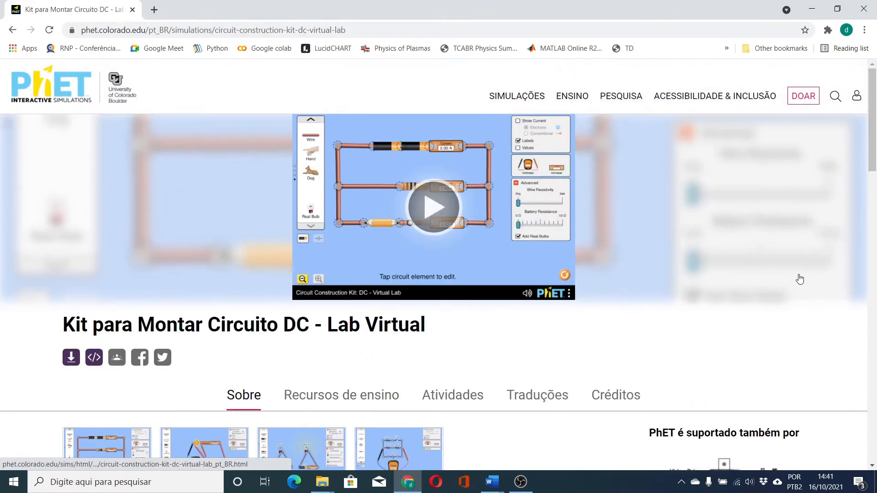
click(434, 214)
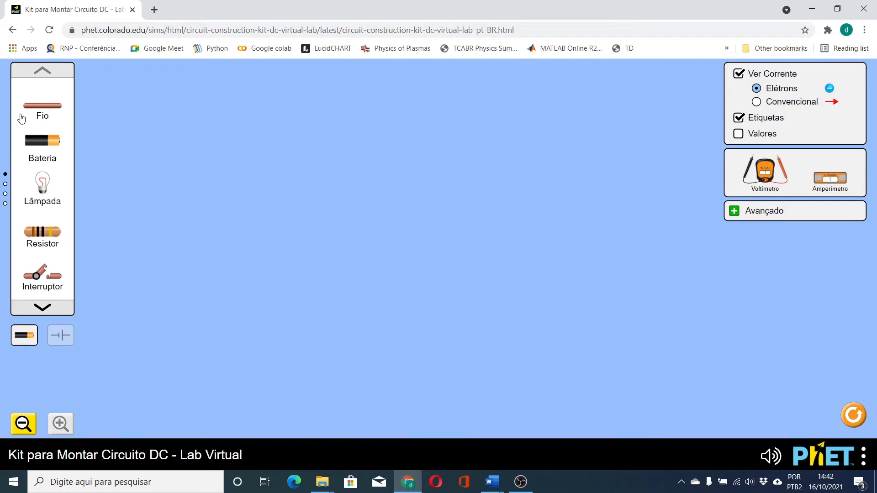
- Switch the components to schematic symbols and place a battery vertically in the work area
click(59, 343)
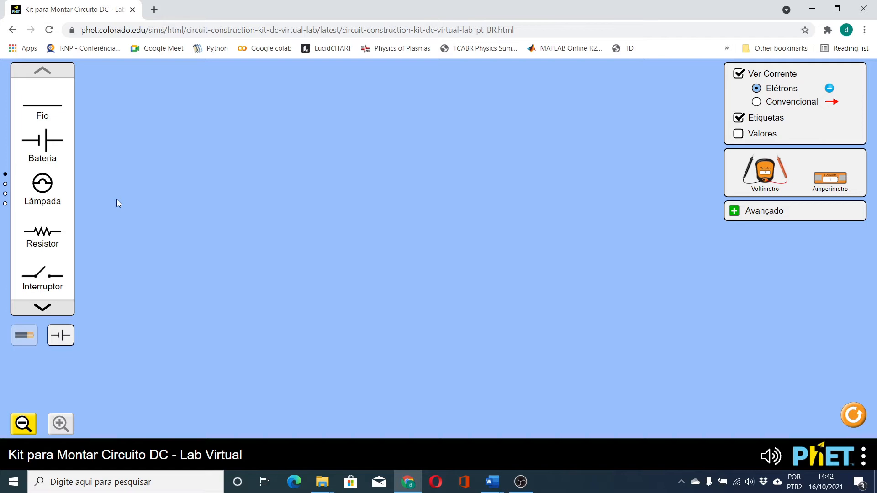
drag(40, 144, 276, 222)
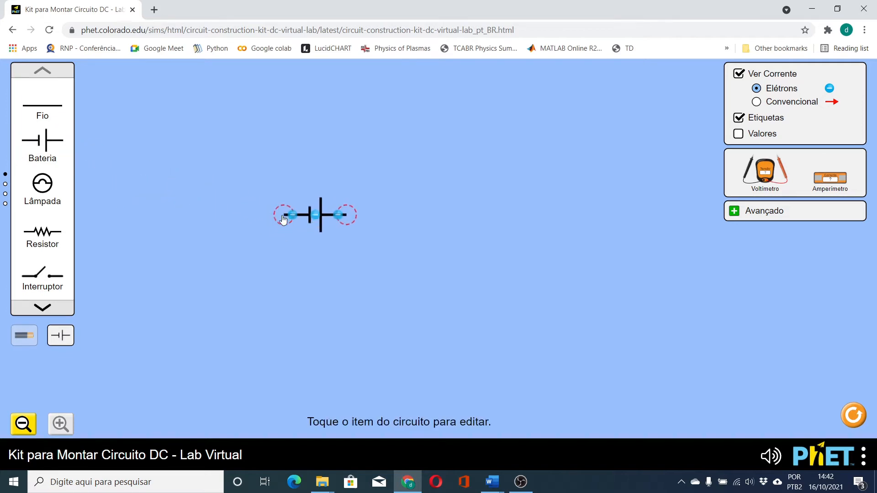
drag(284, 221, 345, 273)
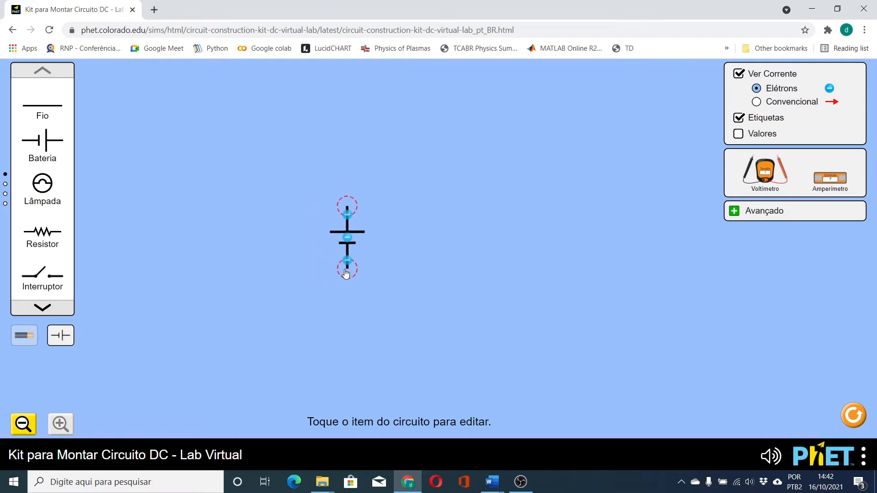
- Lower the battery's voltage to its minimum and move the battery to the left part of the work area
click(339, 248)
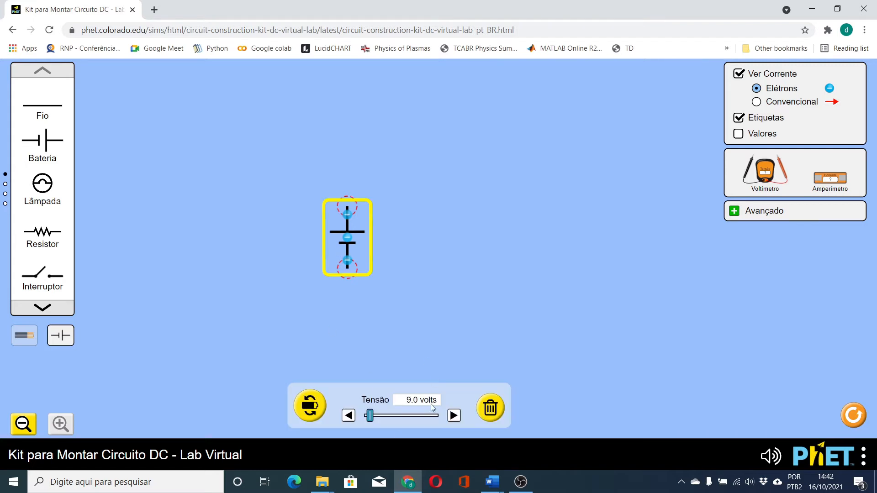
drag(370, 416, 361, 416)
click(515, 281)
drag(347, 250, 264, 245)
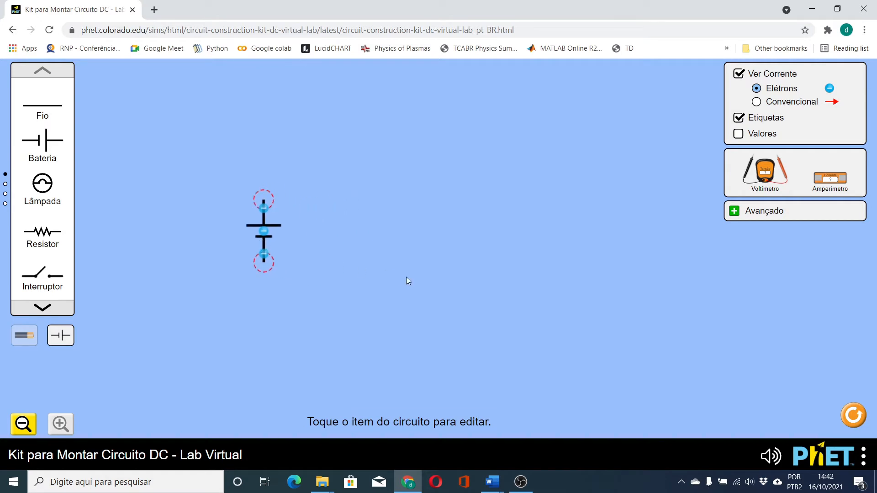
- Place a resistor to the right of the battery and orient it vertically
drag(42, 233, 502, 240)
drag(439, 235, 463, 219)
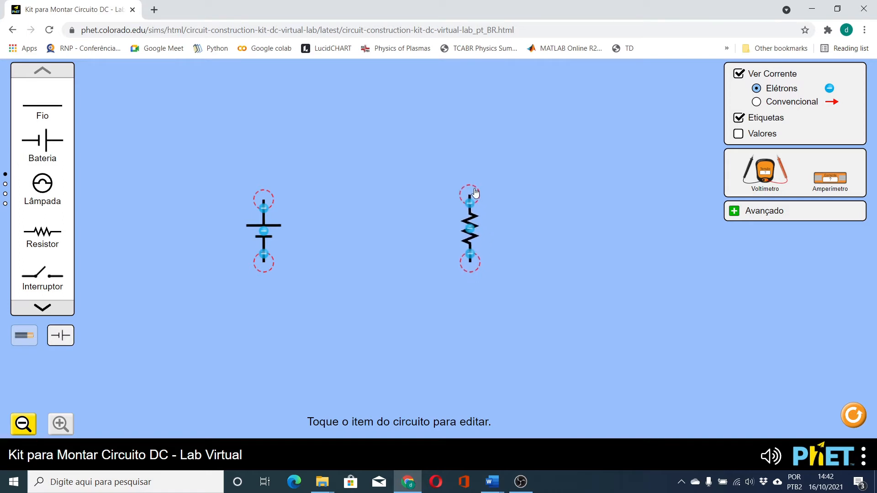
click(473, 199)
- Raise the resistor's resistance to about 34 ohm, fine-tune it slightly downward and deselect the resistor
click(473, 226)
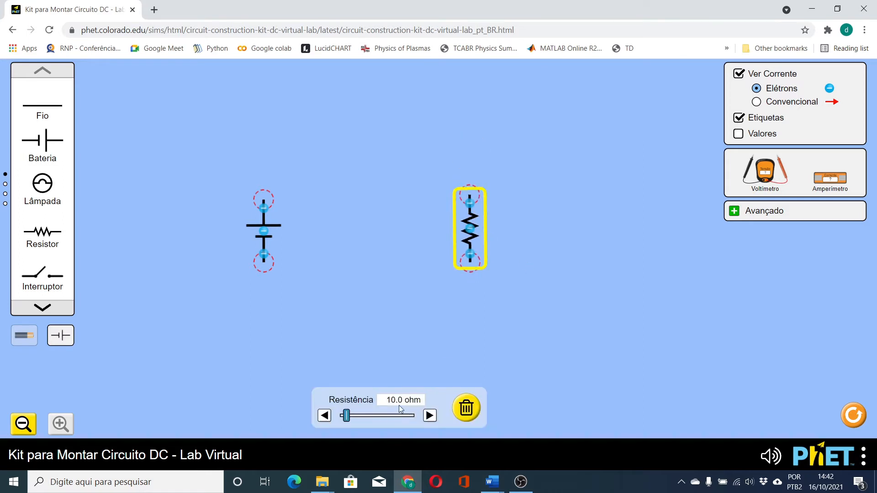
drag(347, 417, 362, 416)
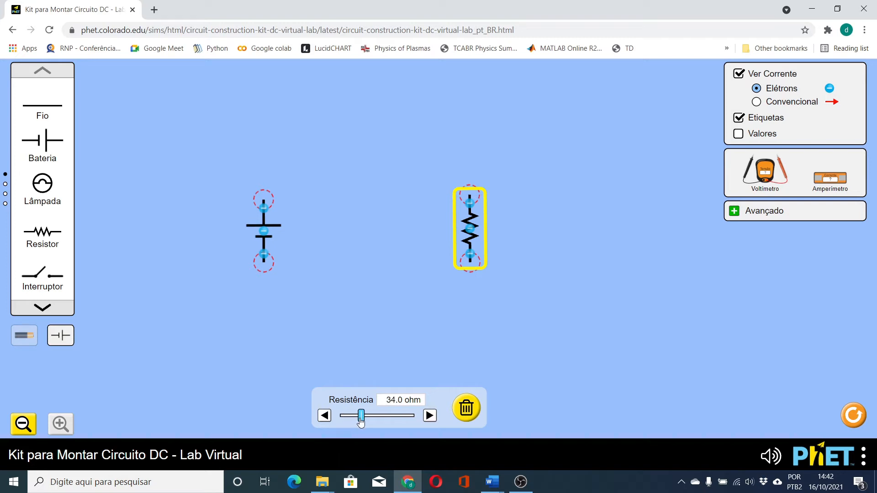
click(325, 419)
click(325, 418)
click(325, 418)
click(324, 419)
click(325, 419)
click(324, 419)
click(324, 418)
click(324, 418)
click(656, 335)
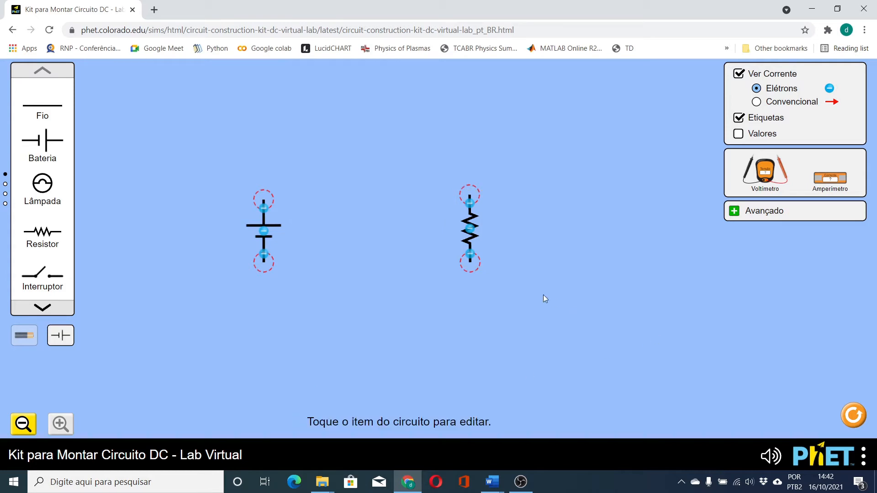
- Switch to the realistic component view and vary the resistor's resistance, bringing it to 32 ohm
click(25, 338)
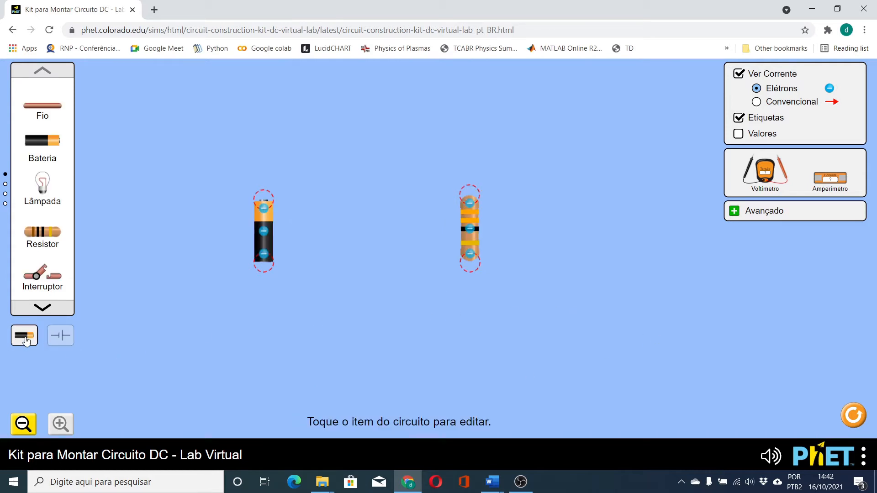
click(470, 230)
click(430, 415)
click(429, 416)
click(430, 416)
click(430, 416)
mouse_move(362, 416)
mouse_down()
mouse_move(386, 423)
mouse_move(363, 423)
mouse_up()
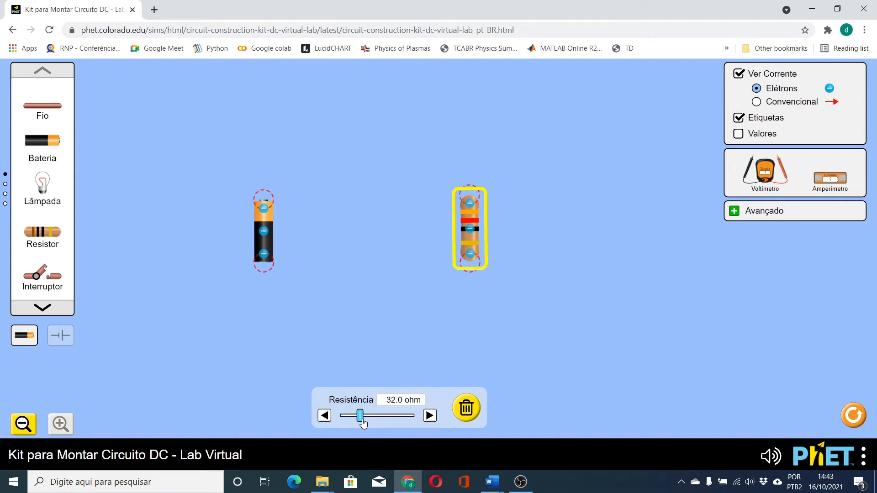
- Set the resistor's resistance to 33 ohm and return the components to schematic symbols
click(430, 417)
click(430, 416)
click(430, 416)
click(430, 416)
click(324, 416)
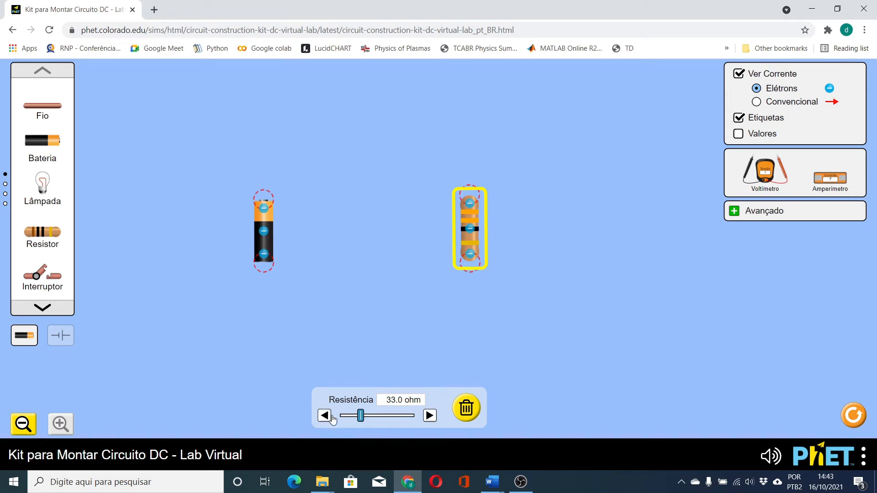
click(63, 342)
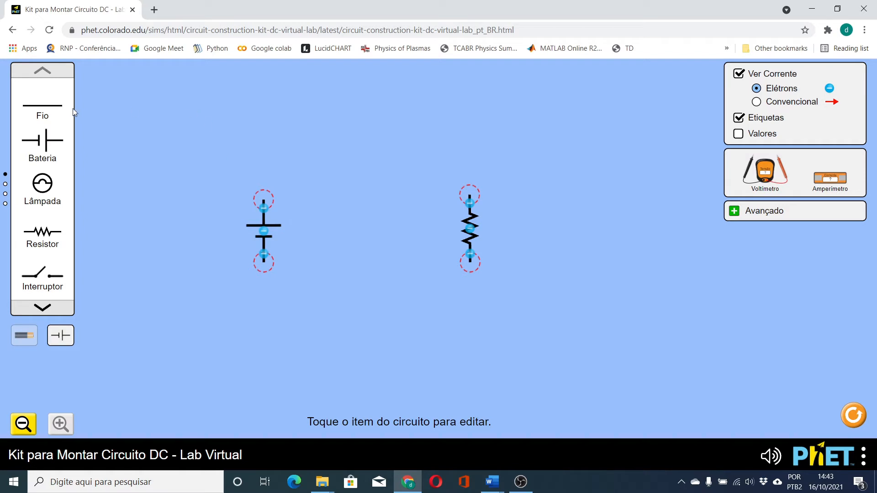
- Connect the battery and resistor with two wires, one joining their lower ends and one joining their upper ends
drag(52, 109, 266, 280)
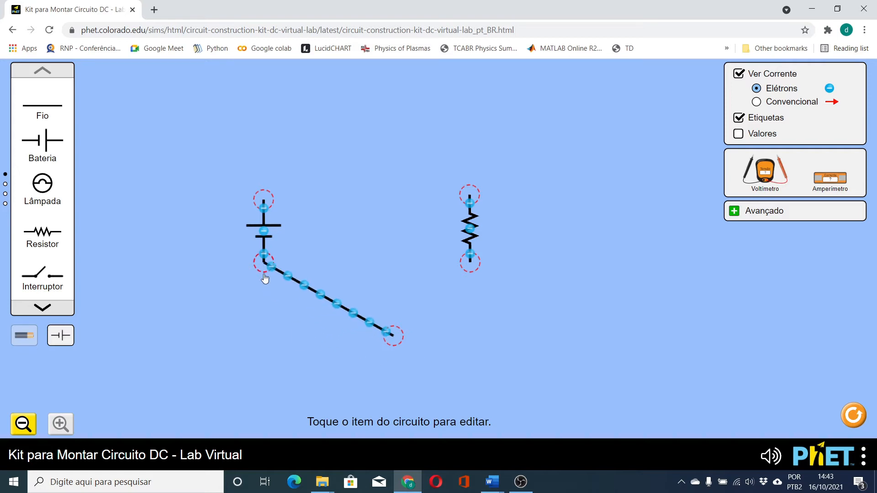
drag(395, 336, 471, 263)
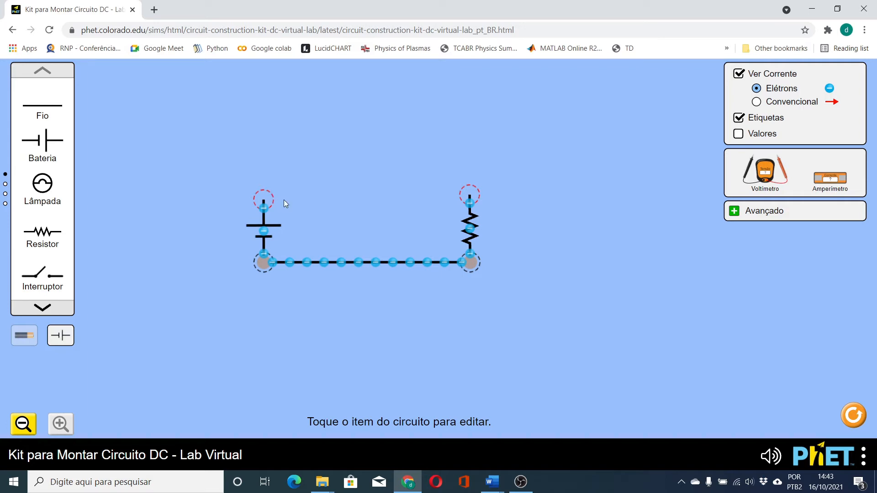
drag(47, 114, 261, 206)
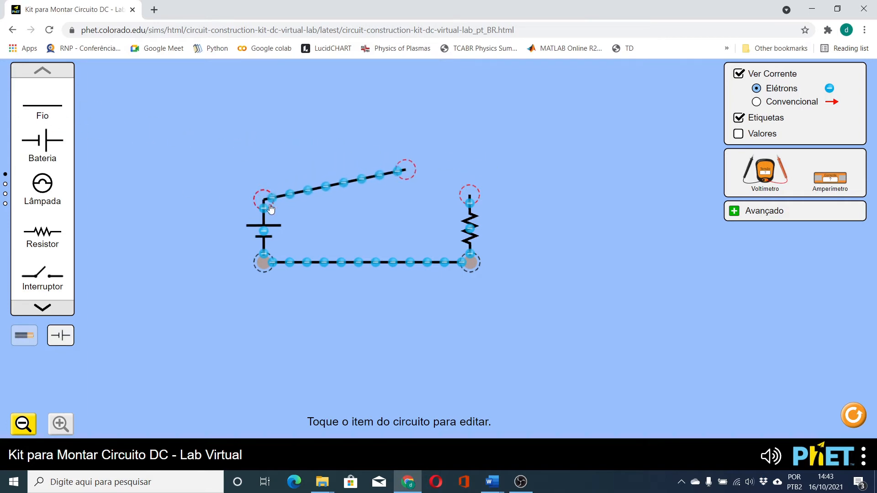
drag(406, 173, 471, 191)
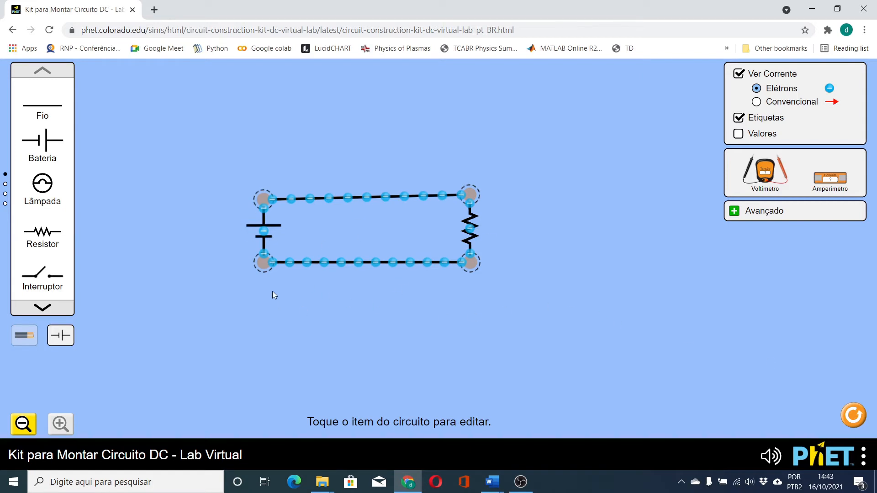
- Set the battery voltage to 95 volts and alternate the current display between Elétrons and Convencional, leaving Convencional selected
click(255, 239)
drag(365, 416, 421, 421)
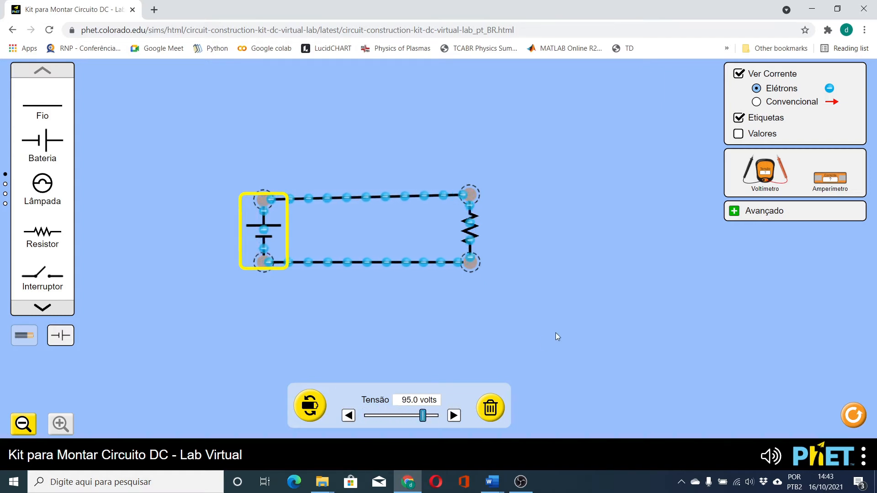
click(757, 101)
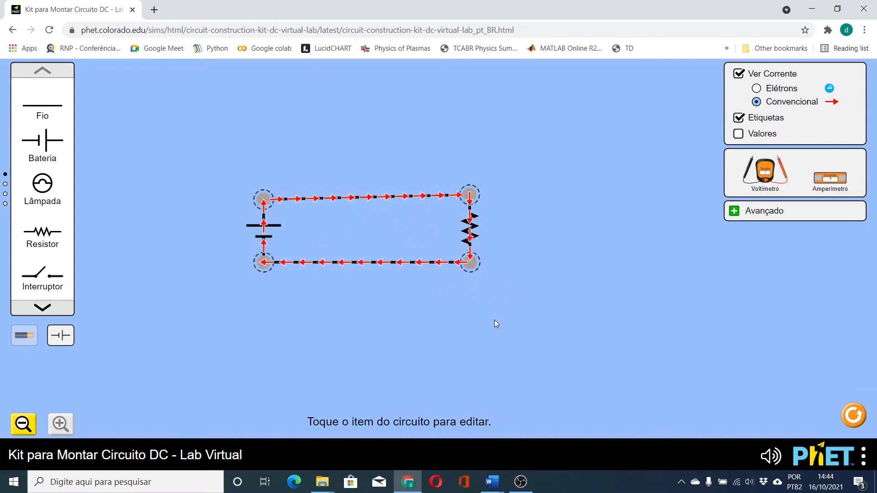
click(756, 89)
click(756, 102)
click(757, 88)
click(756, 101)
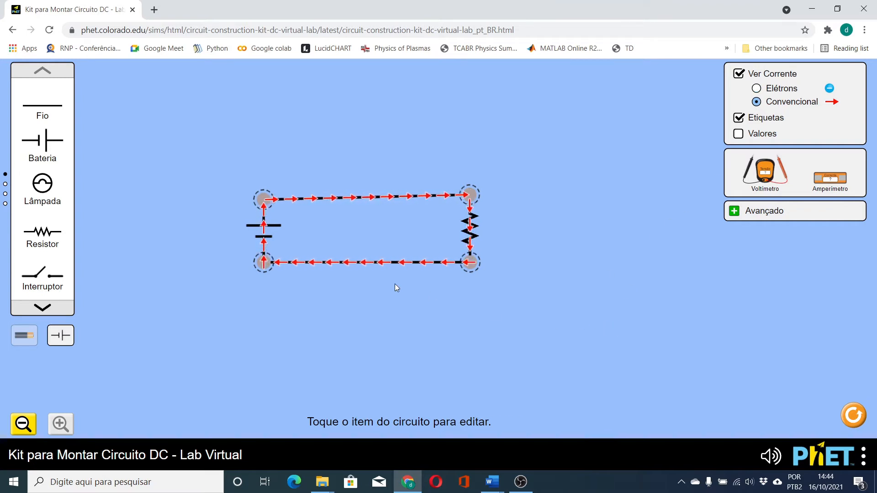
- Lower the battery voltage to zero and deselect the battery
click(273, 230)
drag(423, 417, 364, 417)
click(546, 343)
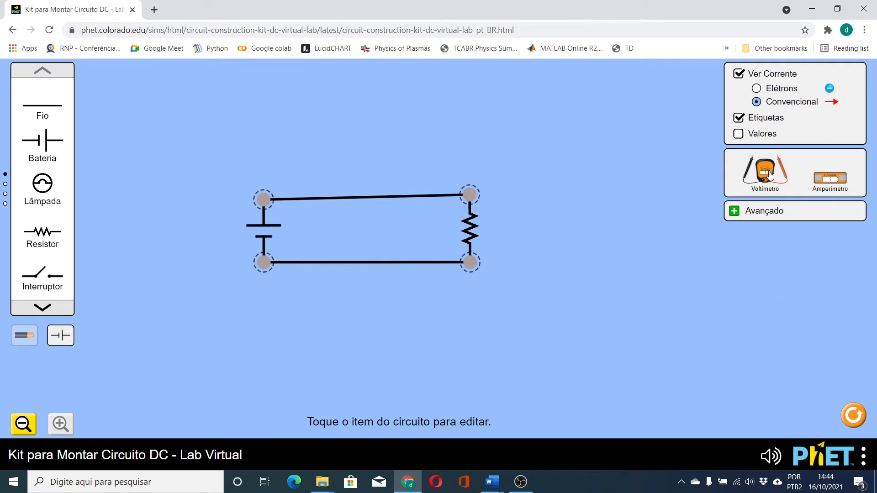
- Add a voltmeter beside the circuit and place its black probe at the resistor's lower end and red probe at its upper end
drag(770, 174, 615, 306)
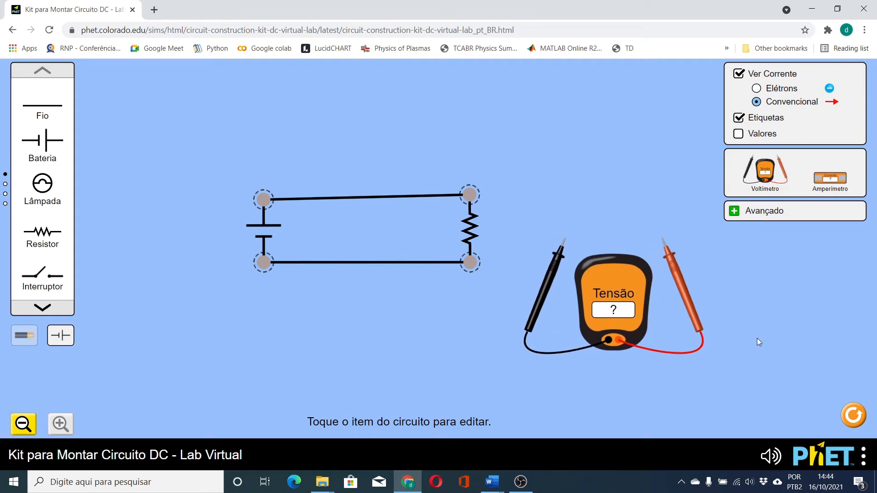
drag(550, 274, 458, 305)
drag(699, 315, 498, 261)
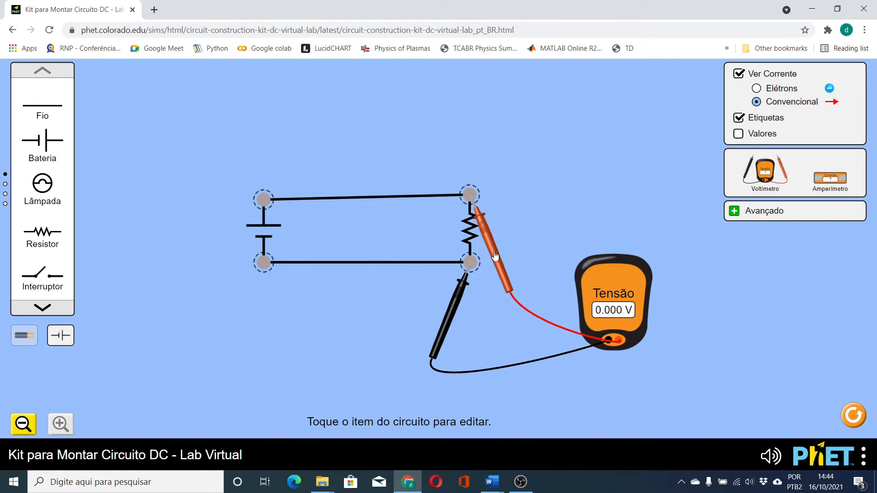
- Move the voltmeter's red probe off the resistor's upper end and back onto it, then check the battery's zero voltage setting and deselect it
drag(495, 256, 523, 245)
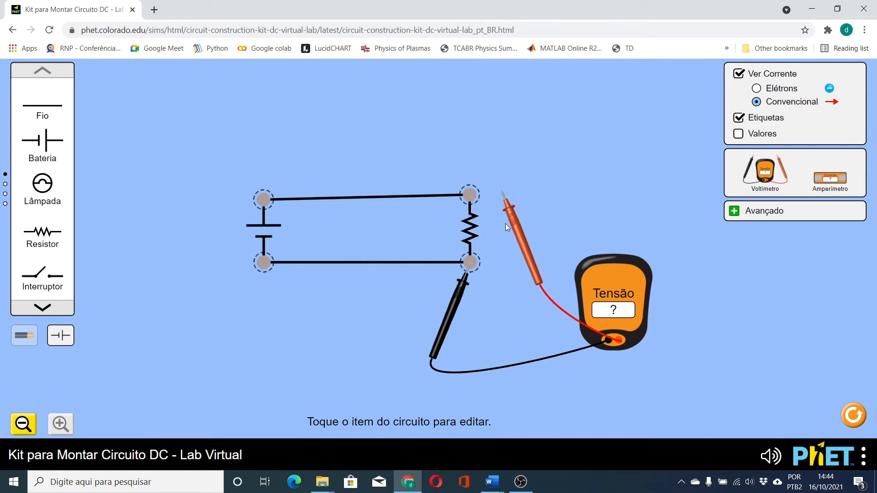
drag(518, 237, 487, 247)
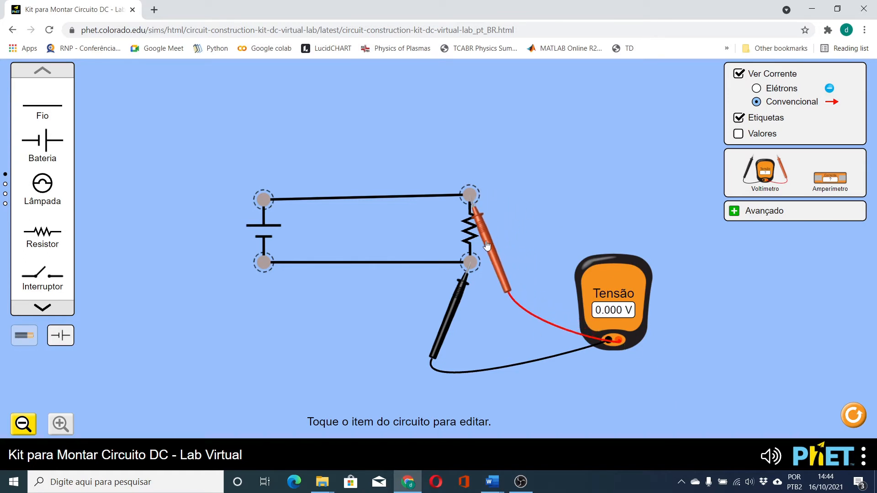
click(272, 236)
mouse_move(369, 423)
mouse_down()
mouse_move(400, 421)
mouse_move(359, 421)
mouse_up()
click(387, 318)
- Place an ammeter above the circuit and delete the wire joining the upper ends of the battery and resistor
drag(830, 178, 360, 123)
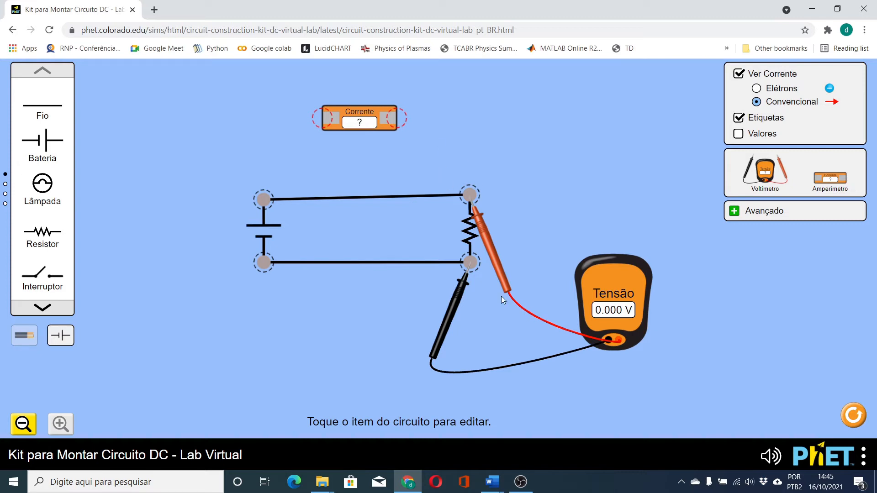
click(282, 202)
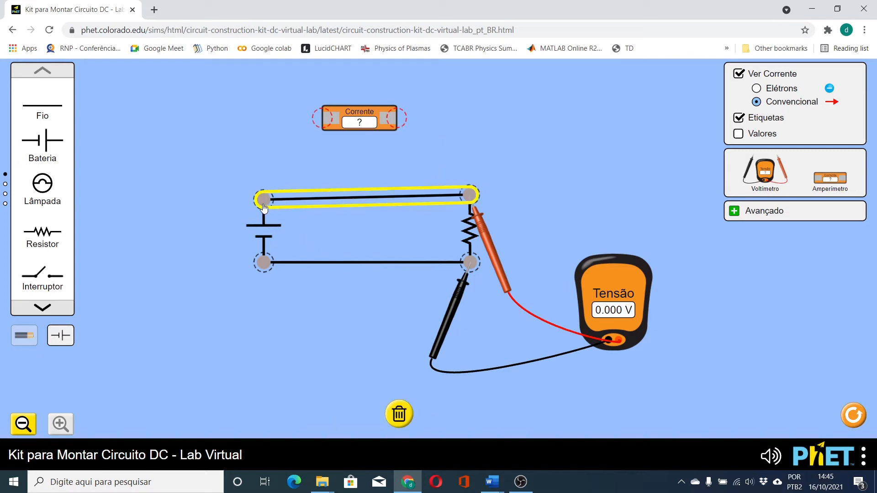
key(Delete)
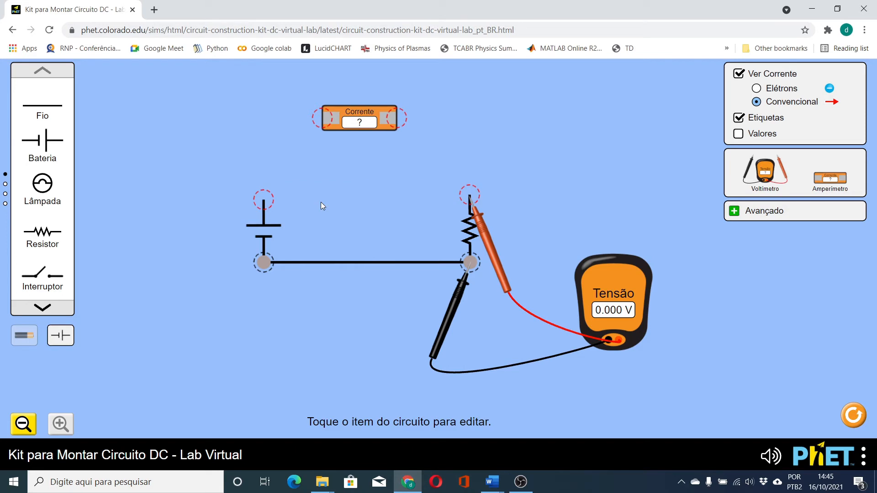
- Connect the ammeter in series between the upper ends of the battery and resistor with two wires, and lower it into line with them
drag(57, 109, 142, 114)
drag(54, 112, 464, 123)
drag(225, 135, 263, 200)
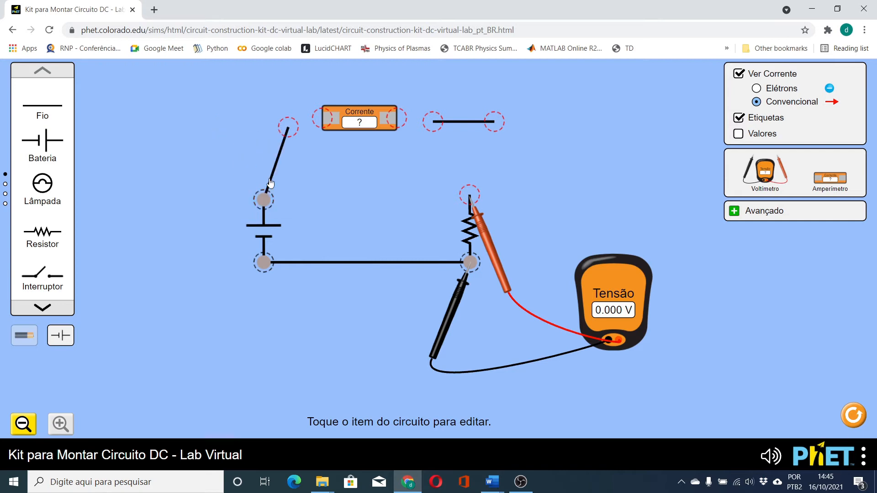
drag(288, 127, 322, 121)
drag(434, 121, 396, 119)
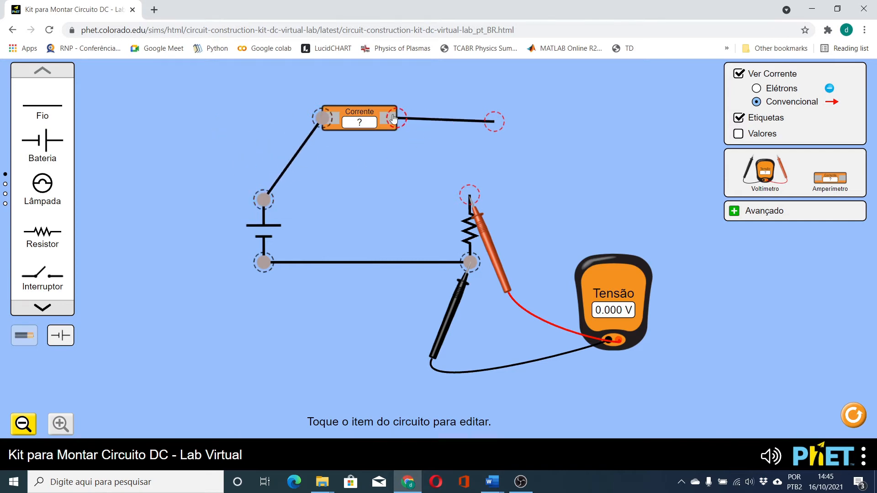
drag(495, 122, 478, 187)
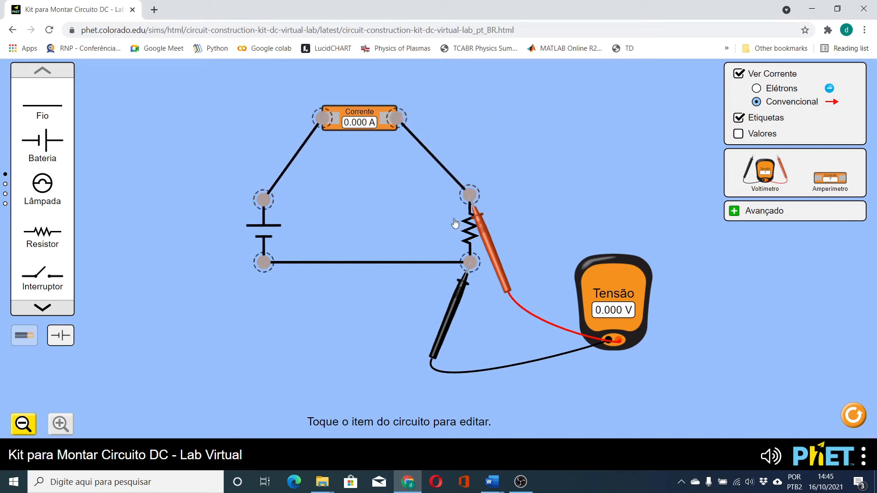
drag(359, 119, 360, 197)
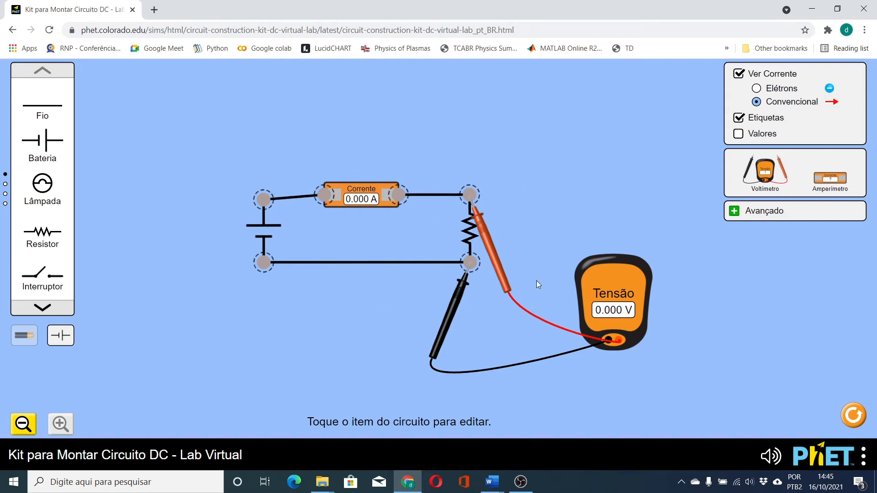
- Test the circuit with battery voltages of 44 and 53 volts, returning the voltage to zero after each
click(264, 233)
drag(365, 415, 392, 415)
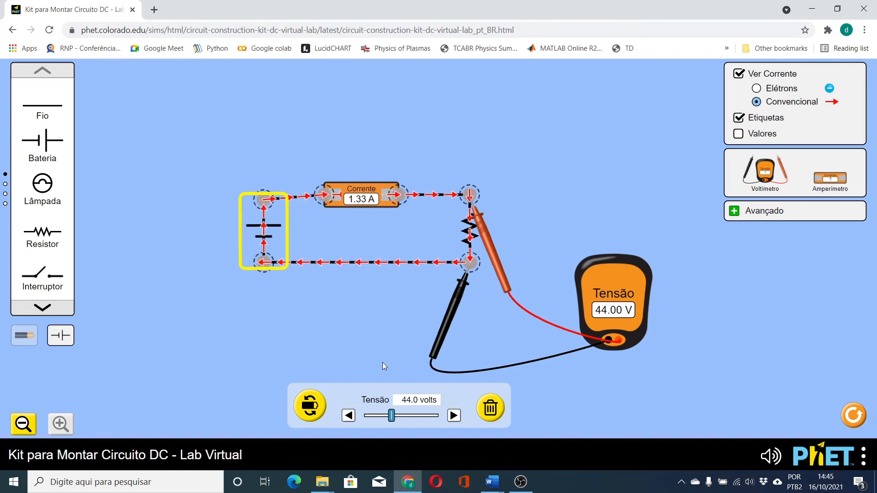
drag(391, 415, 364, 416)
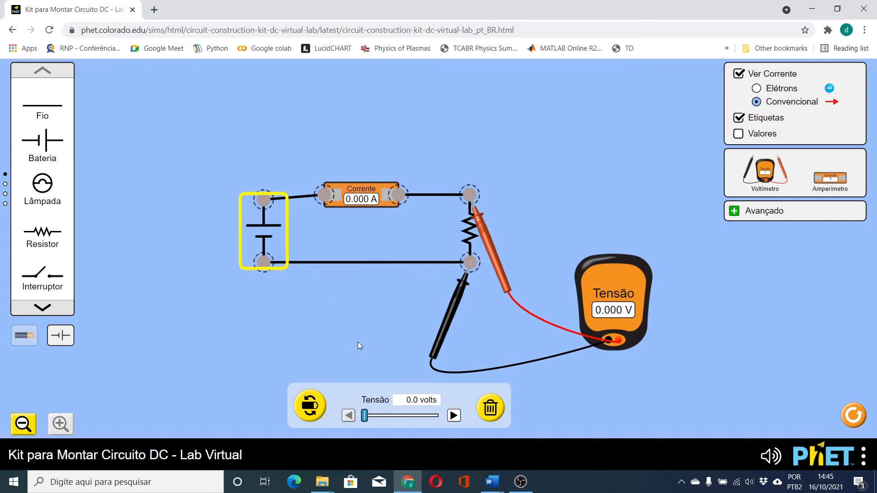
drag(368, 416, 398, 418)
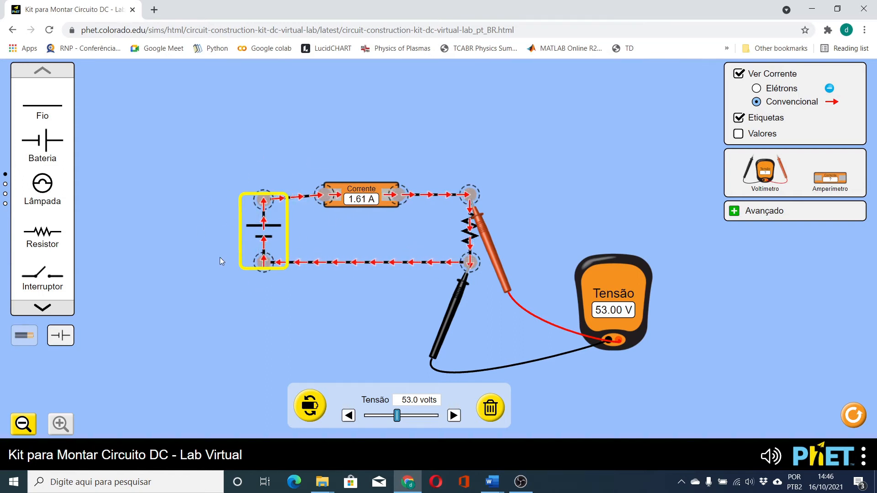
drag(395, 415, 364, 416)
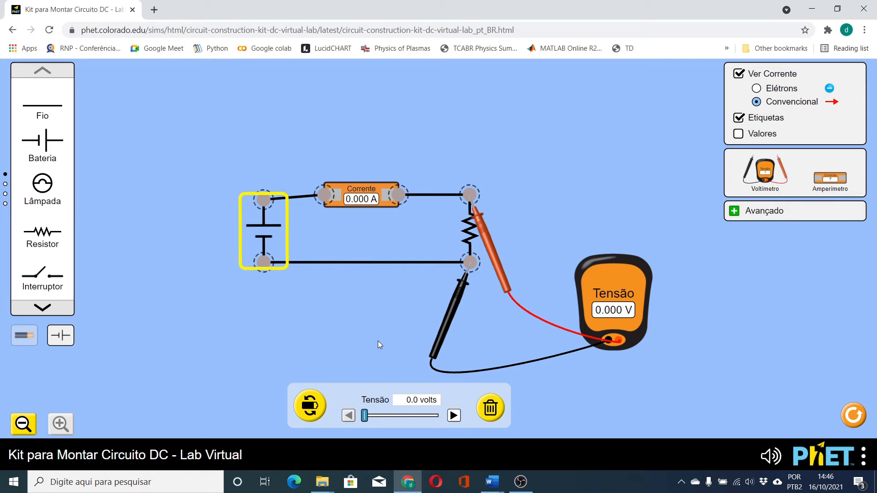
- Switch to the desktop and start a blank LibreOffice Calc spreadsheet from the LibreOfficePortable folder
key(super+d)
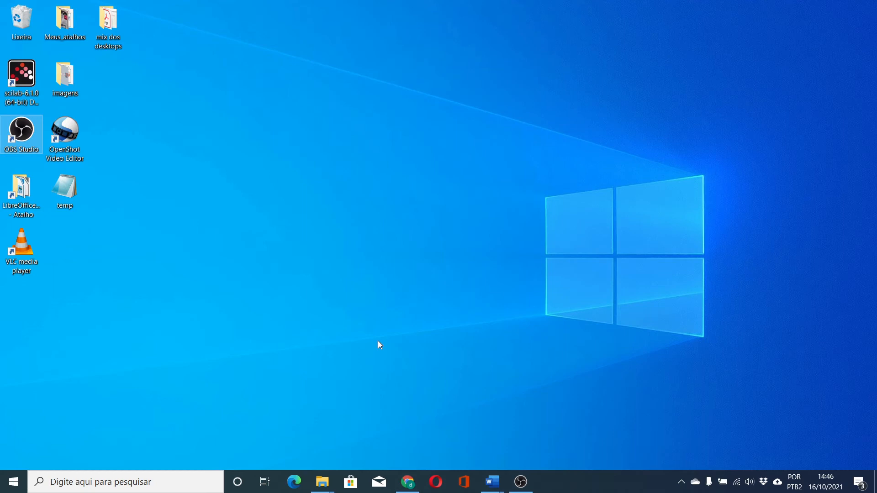
click(299, 296)
double_click(28, 200)
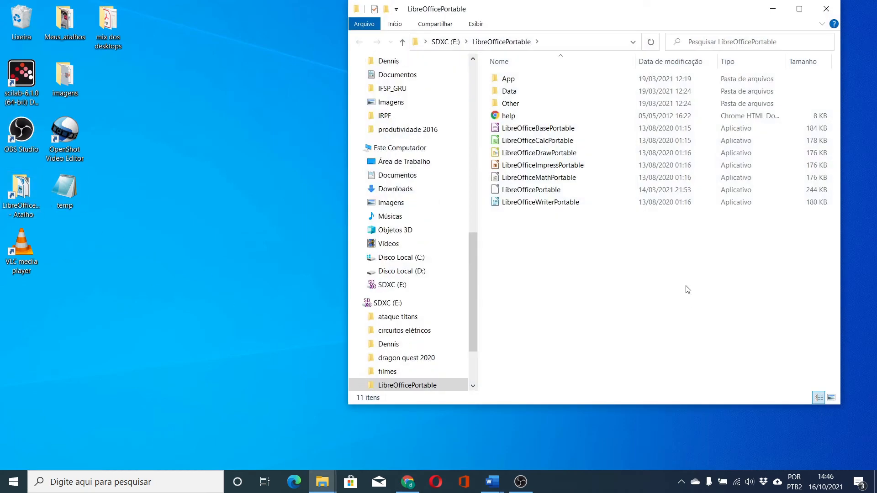
click(539, 144)
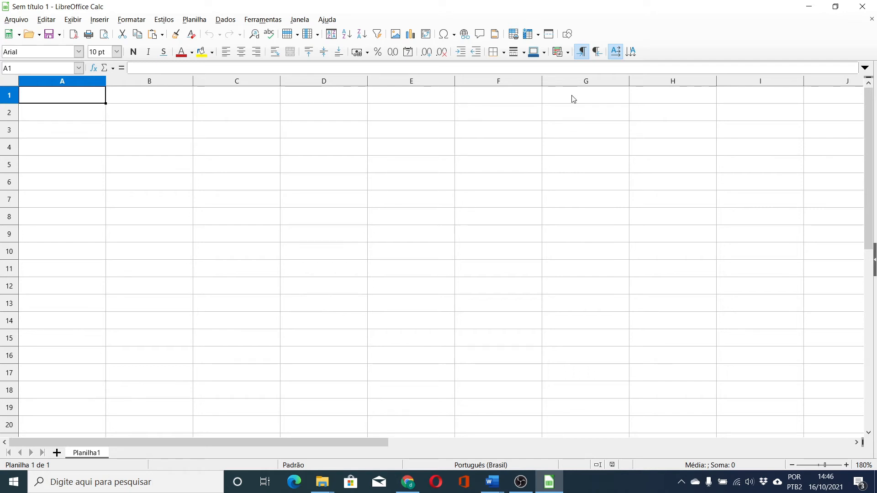
- Arrange the circuit lab on the left half and the spreadsheet on the right half of the display
drag(466, 15, 875, 256)
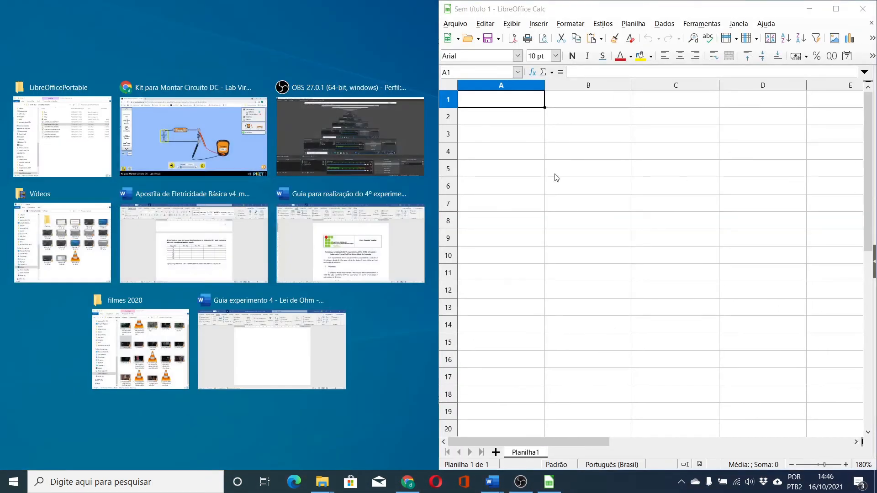
click(204, 125)
click(564, 220)
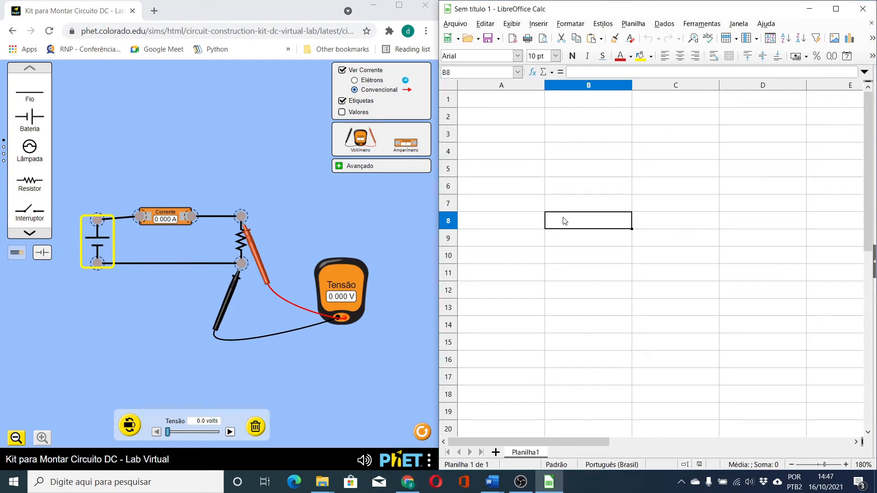
- Enter the column headings VR (V) in cell A2 and I (A) in cell B2
click(522, 124)
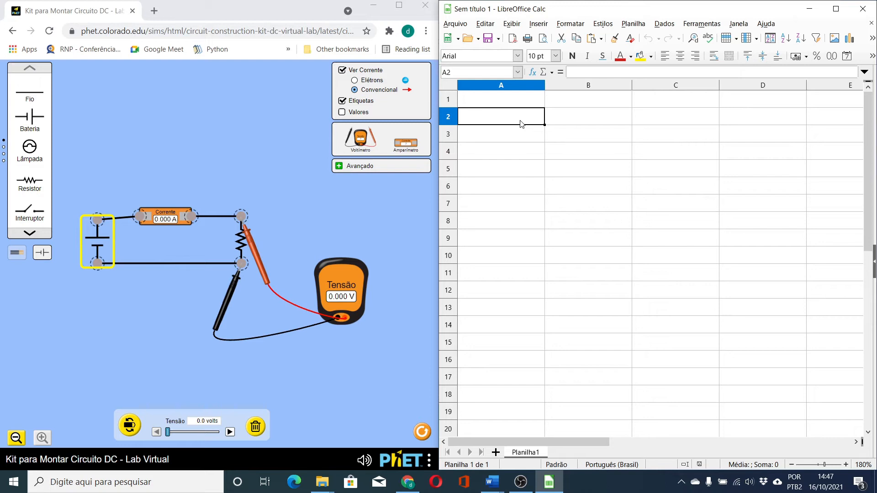
text(V)
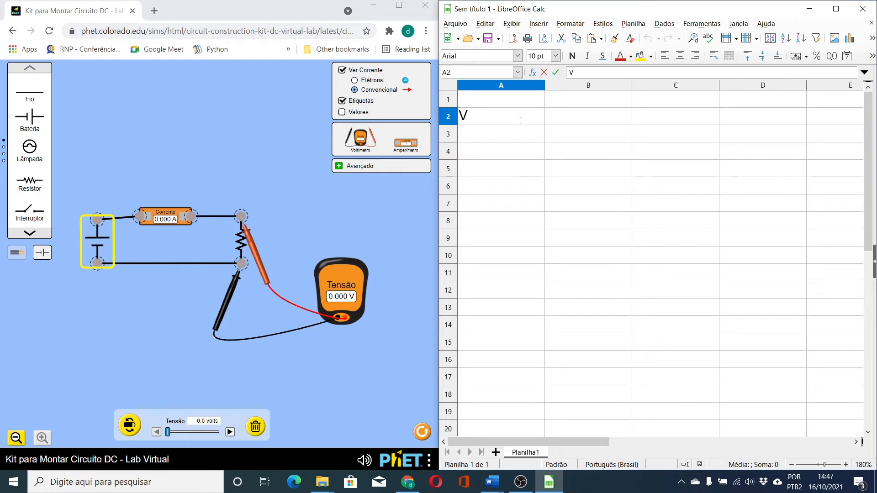
text( ()
key(BackSpace)
text(R)
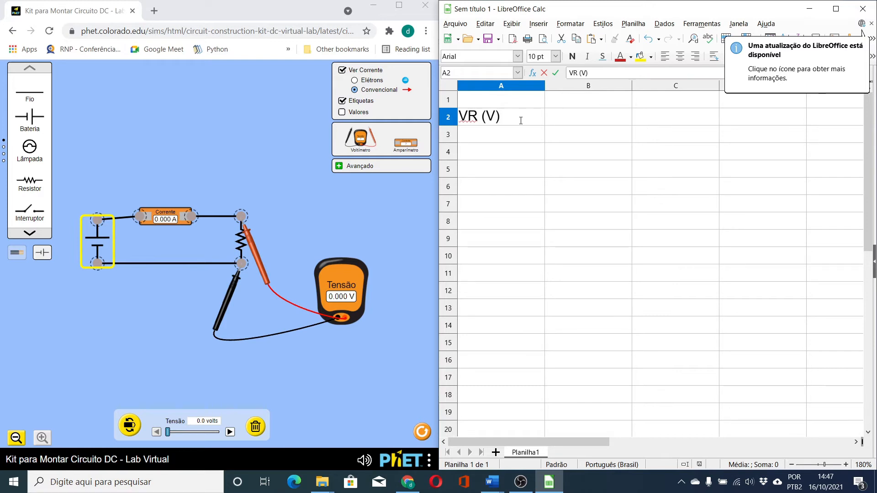
click(589, 122)
text(I)
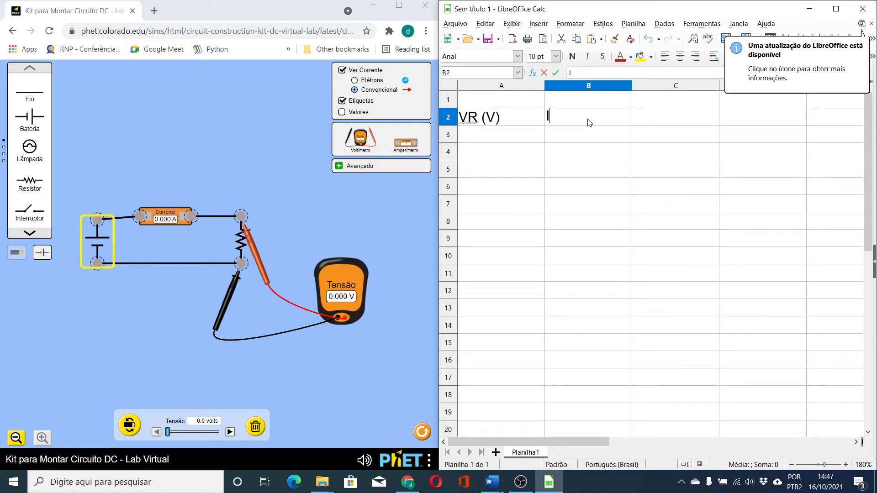
text( ()
text(A))
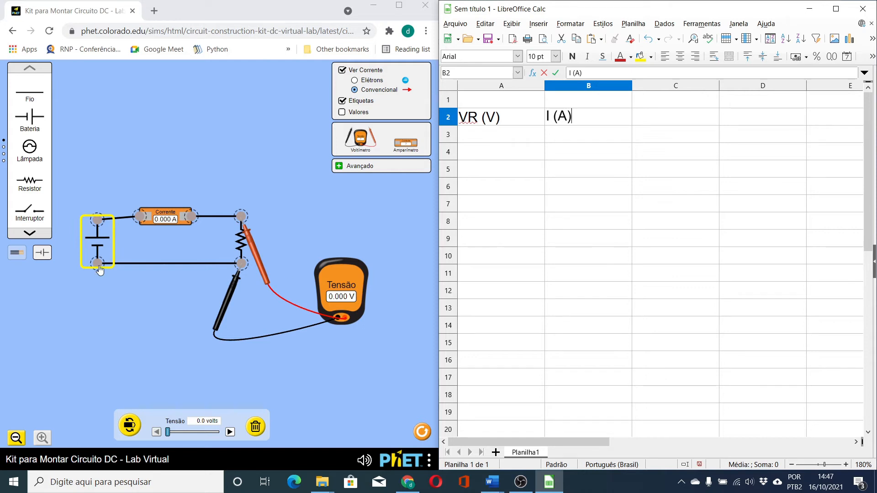
- Deselect the battery and record 0 for the voltage in A3 and 0 for the current in B3
click(240, 175)
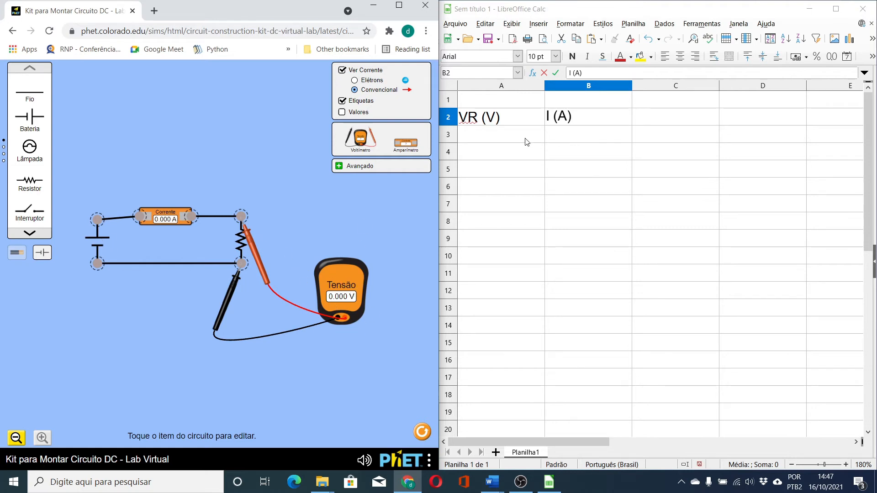
click(484, 142)
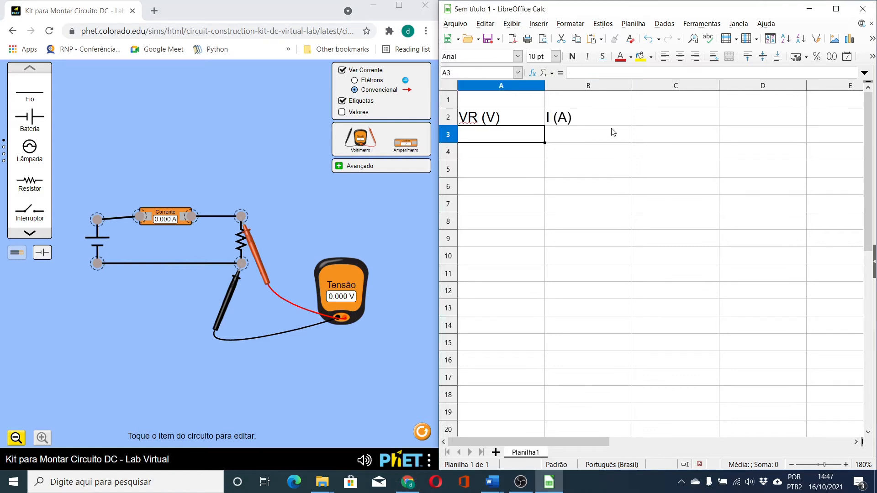
text(0)
key(Tab)
text(0)
key(Return)
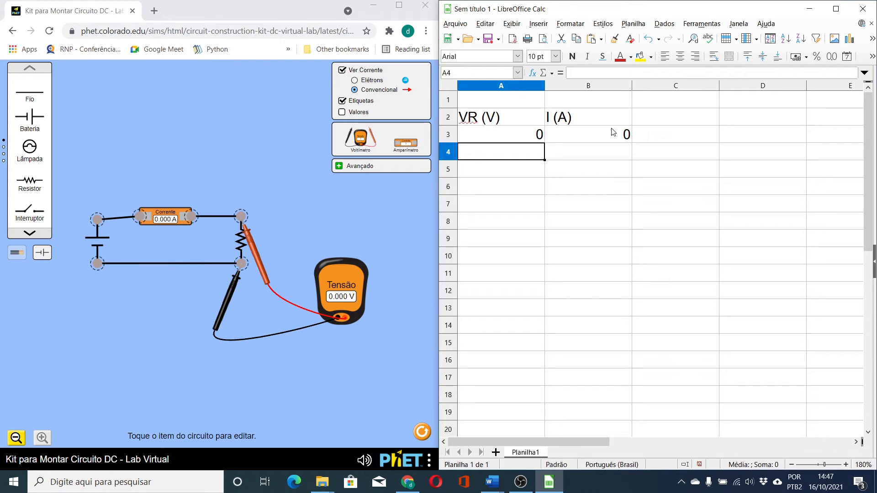
- Set the battery voltage to 1.5 volts and deselect the battery
click(102, 243)
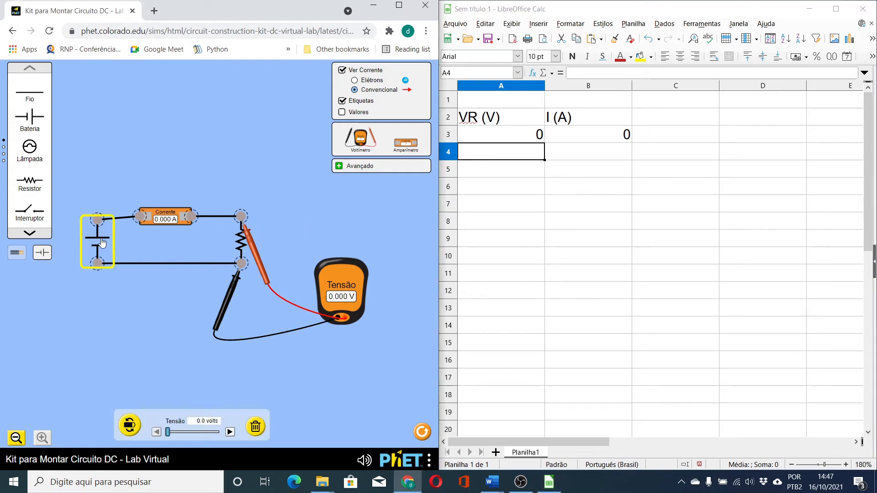
click(230, 432)
click(230, 432)
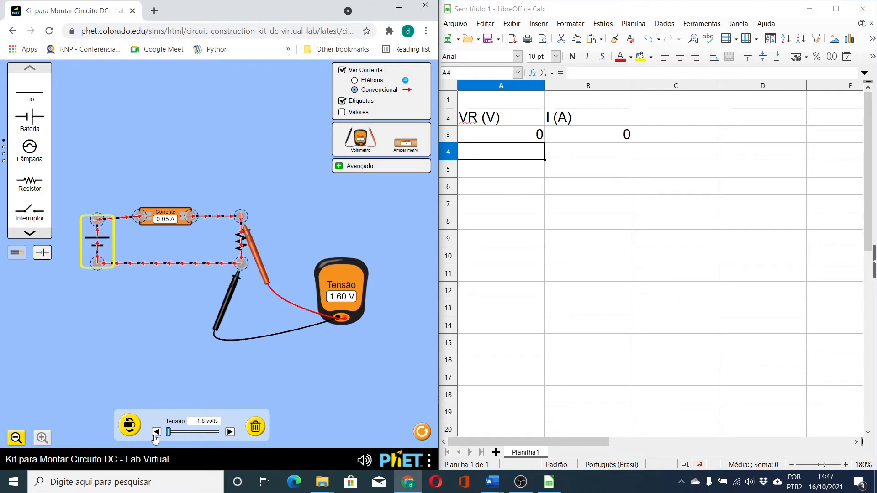
click(183, 312)
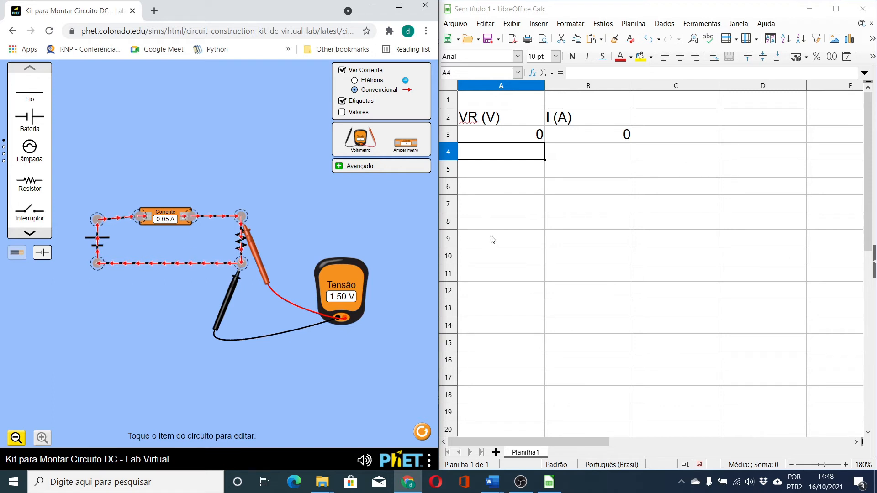
- Record the voltage 1,5 in cell A4 and the current 0,05 in cell B4
click(489, 158)
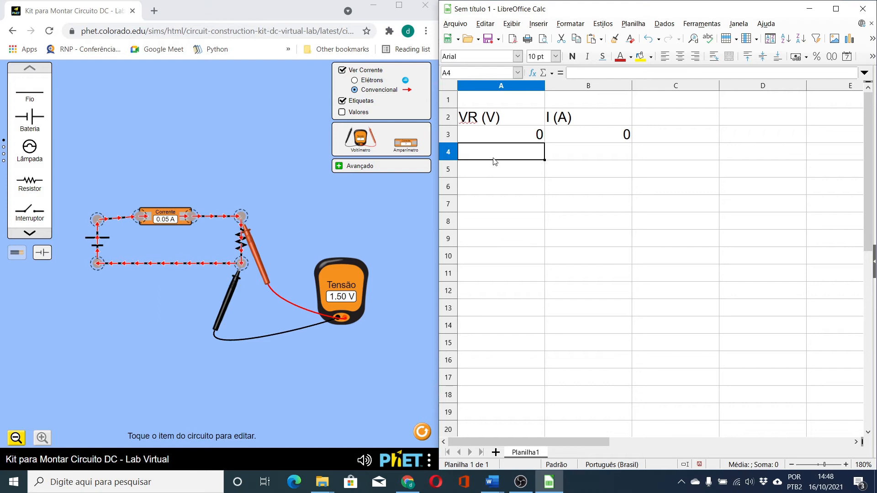
text(1,5)
key(Tab)
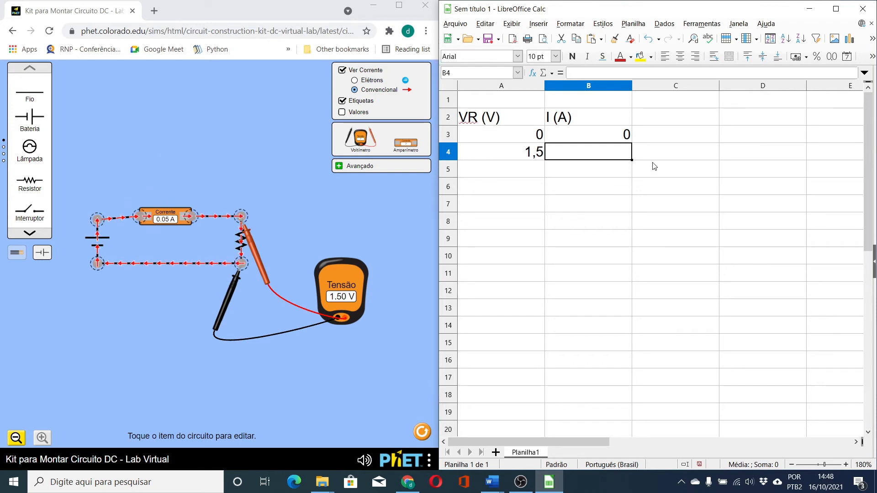
text(0,0)
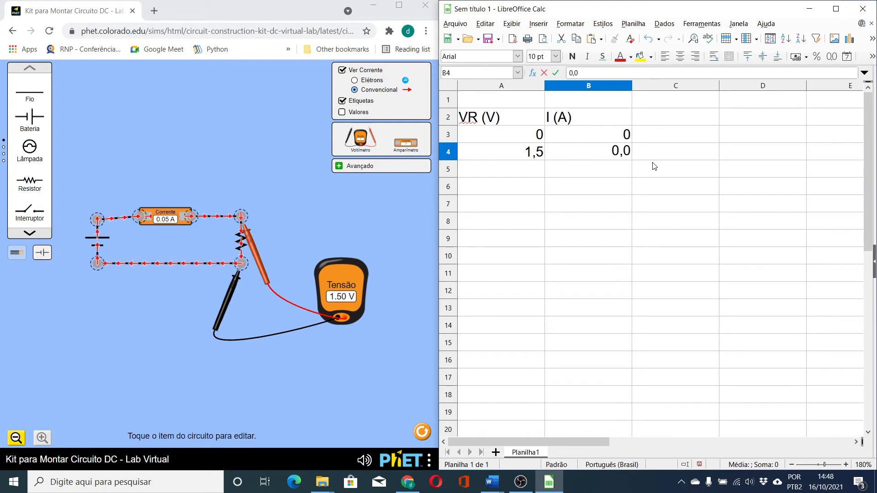
text(5)
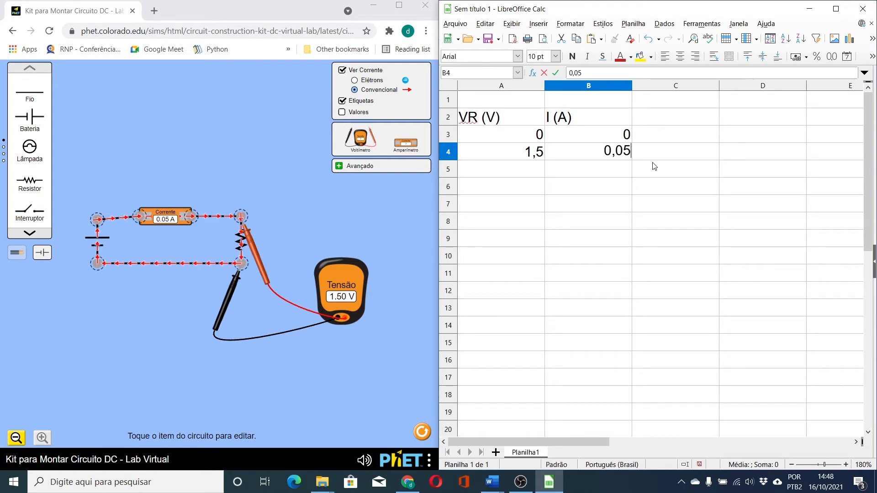
key(Return)
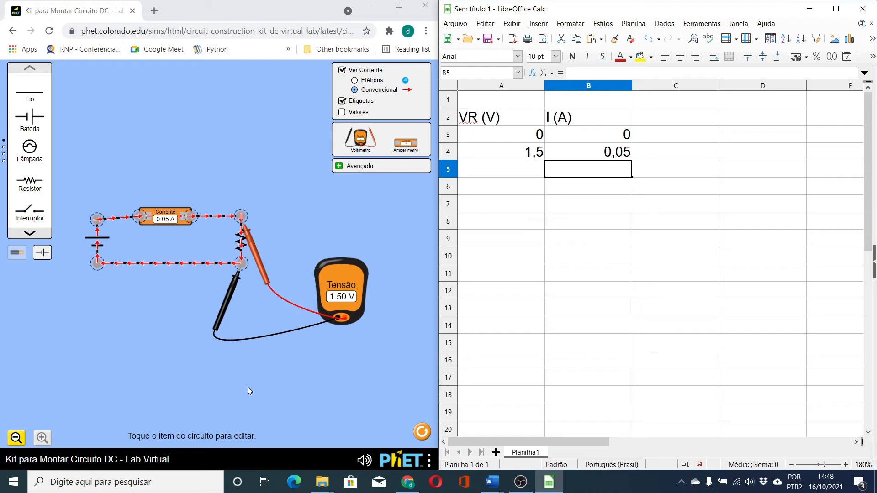
- Set the battery voltage to 5.0 volts in the circuit simulation
click(105, 245)
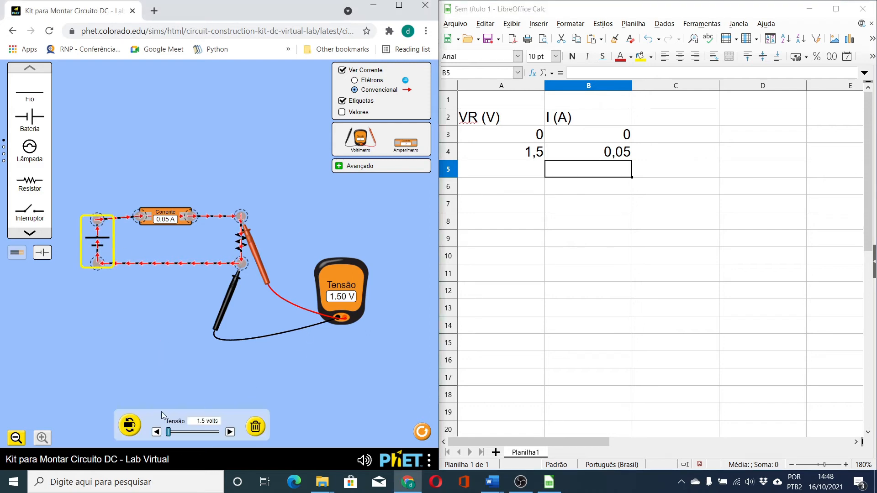
click(229, 432)
click(230, 432)
click(230, 432)
click(230, 432)
click(230, 433)
click(230, 432)
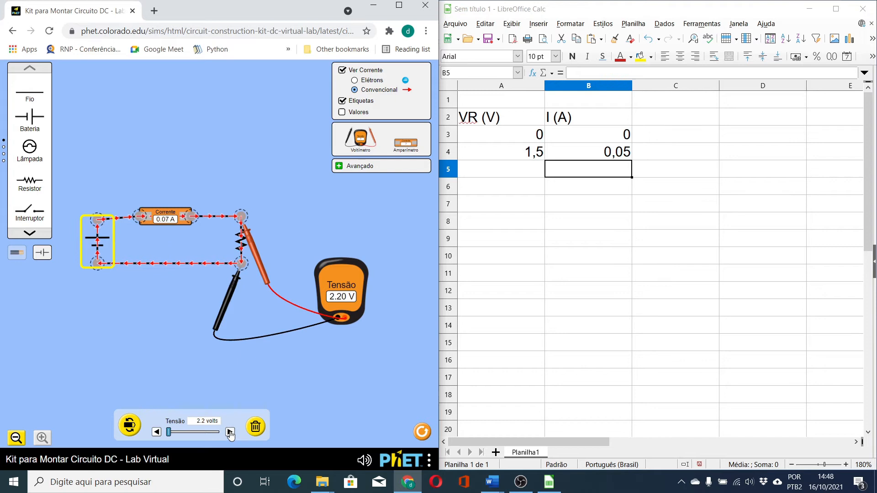
drag(169, 433, 171, 436)
click(157, 433)
click(157, 433)
click(158, 433)
click(157, 434)
click(158, 433)
click(157, 434)
click(158, 433)
click(157, 432)
click(157, 432)
click(158, 432)
click(157, 433)
click(157, 433)
click(157, 432)
click(157, 433)
click(157, 432)
click(157, 433)
click(157, 433)
click(157, 432)
click(157, 433)
click(157, 432)
click(157, 432)
click(157, 433)
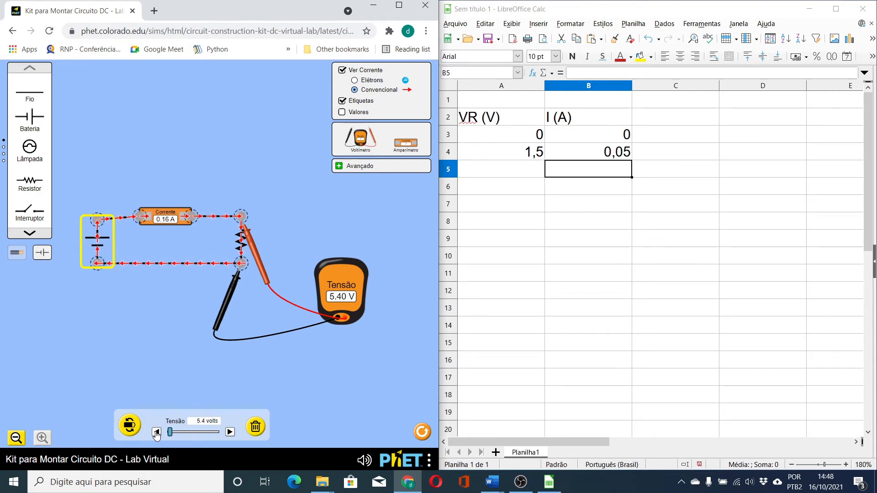
- Record the voltage 5,0 in cell A5 and the current 0,15 in cell B5
click(532, 169)
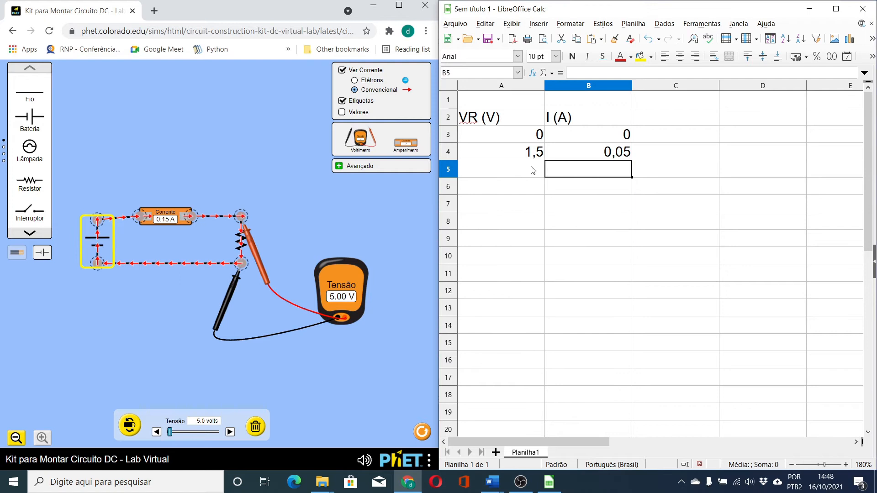
text(5,0)
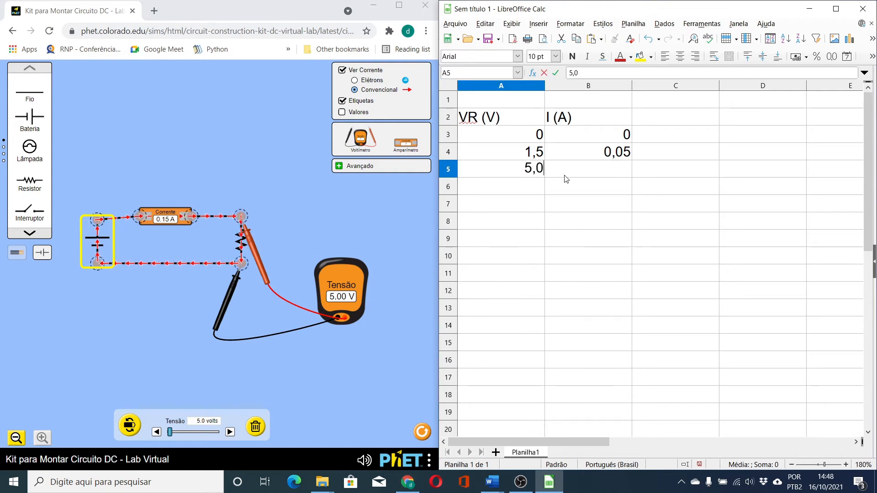
key(Tab)
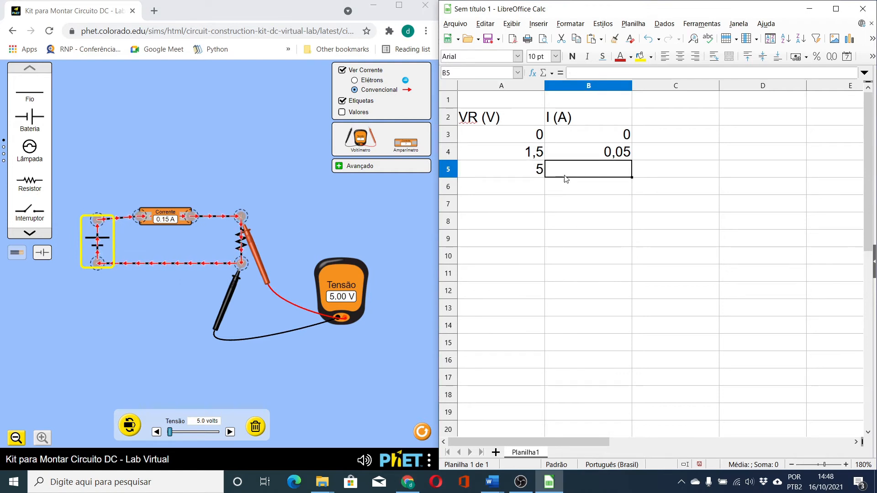
text(0,15)
key(Return)
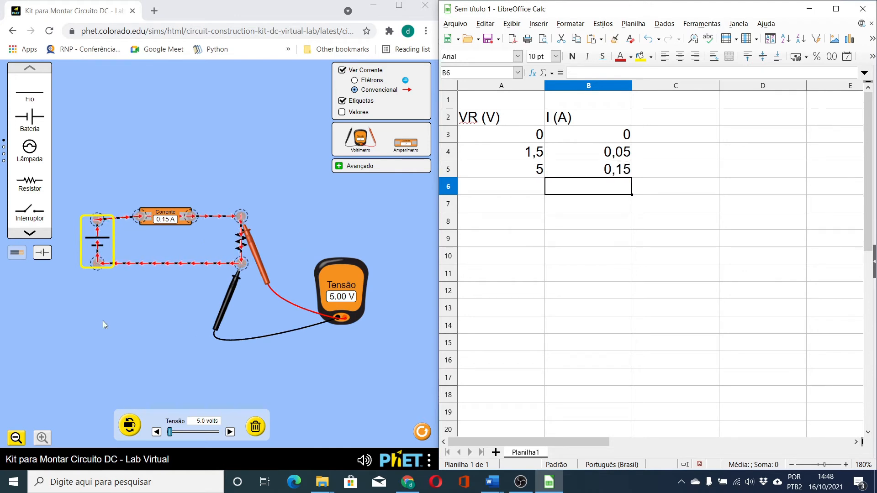
- Show the circuit components as realistic pictures and set the battery voltage to 20.0 volts
click(17, 252)
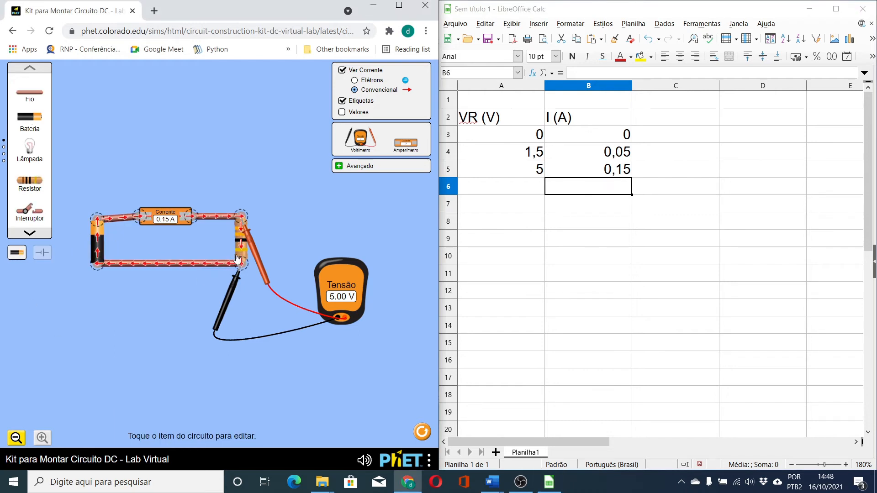
click(97, 253)
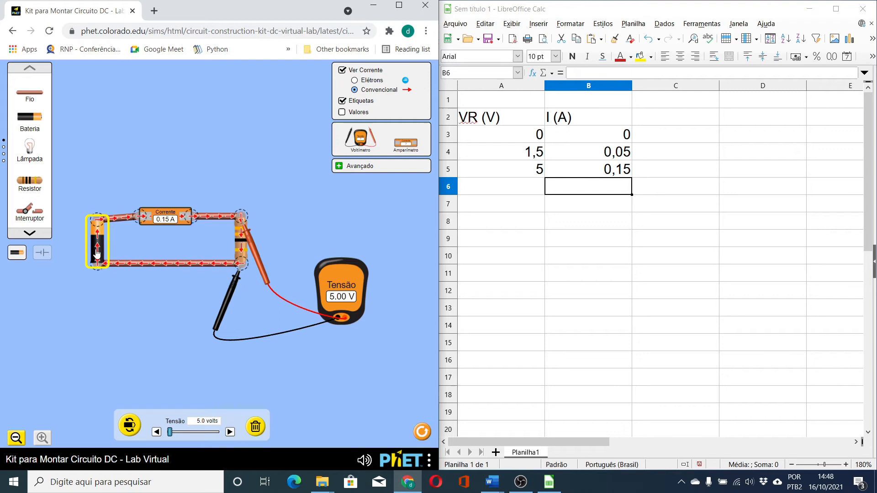
drag(170, 432, 174, 435)
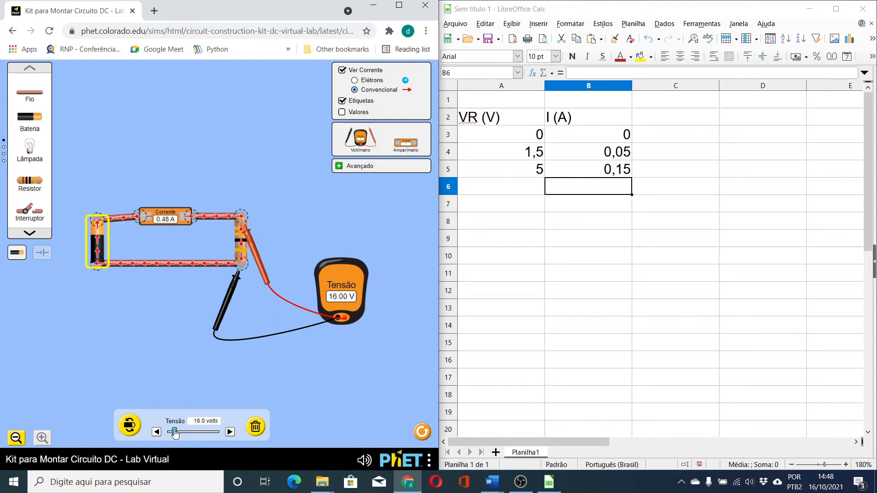
click(229, 433)
click(229, 433)
click(230, 433)
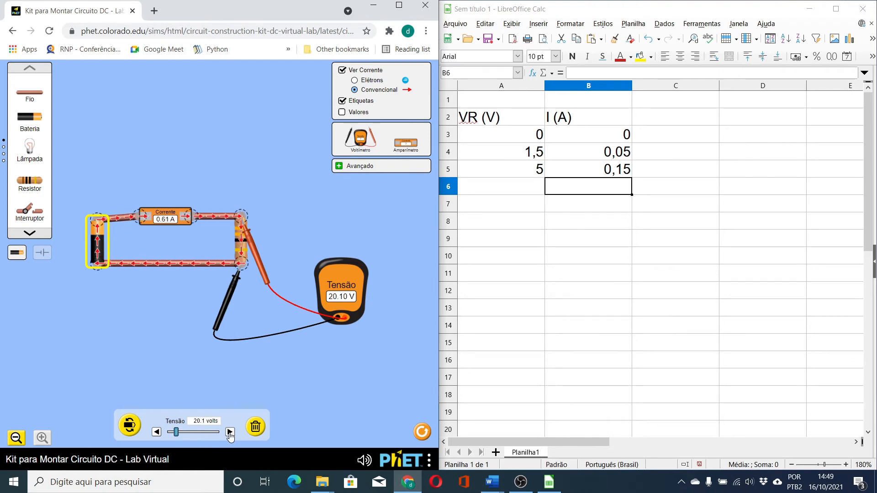
click(157, 433)
- Record the voltage 20 in cell A6 and the current 0,61 in cell B6
click(540, 185)
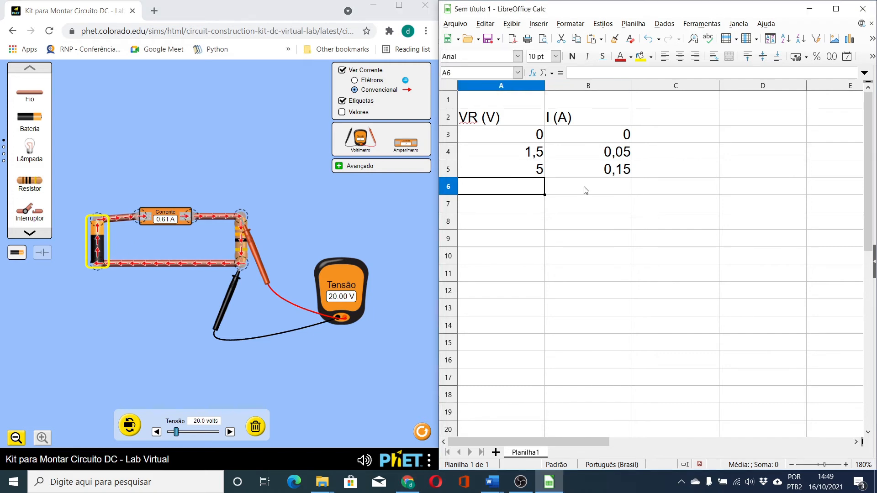
text(20)
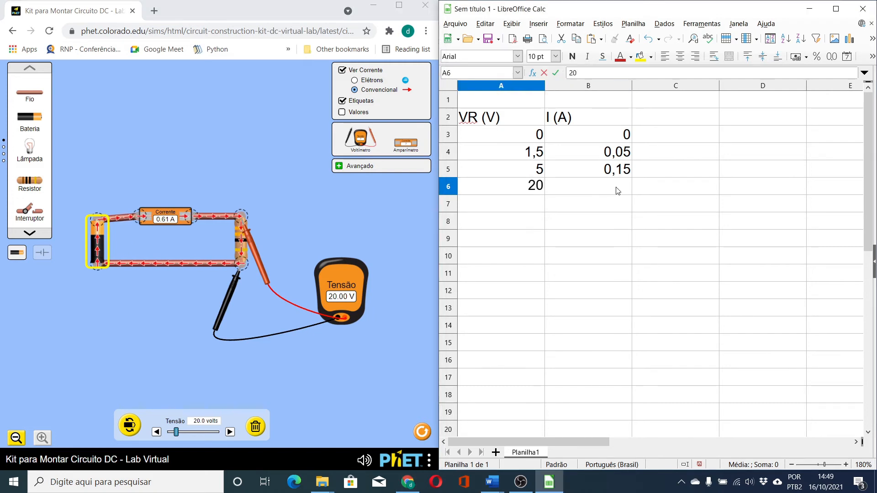
click(618, 187)
text(0,61)
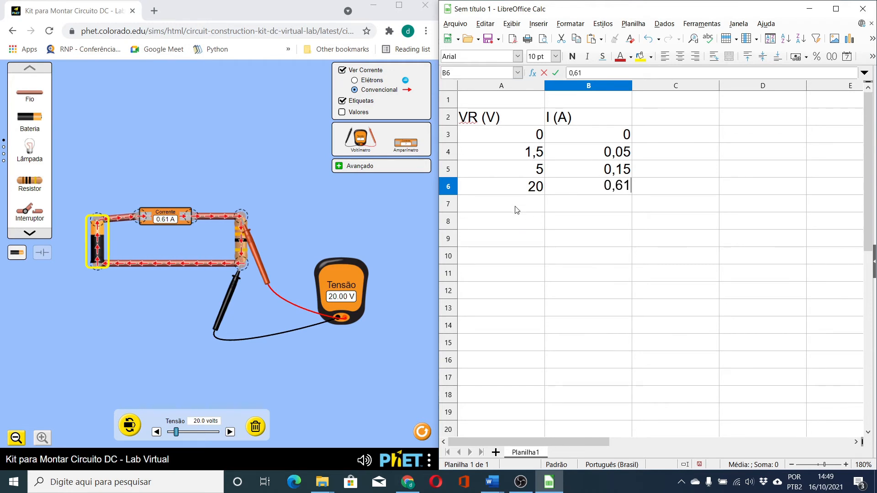
click(517, 201)
- Set the battery voltage to 50.0 volts and record 50 in cell A7 and the current 1,52 in cell B7
drag(177, 433, 190, 438)
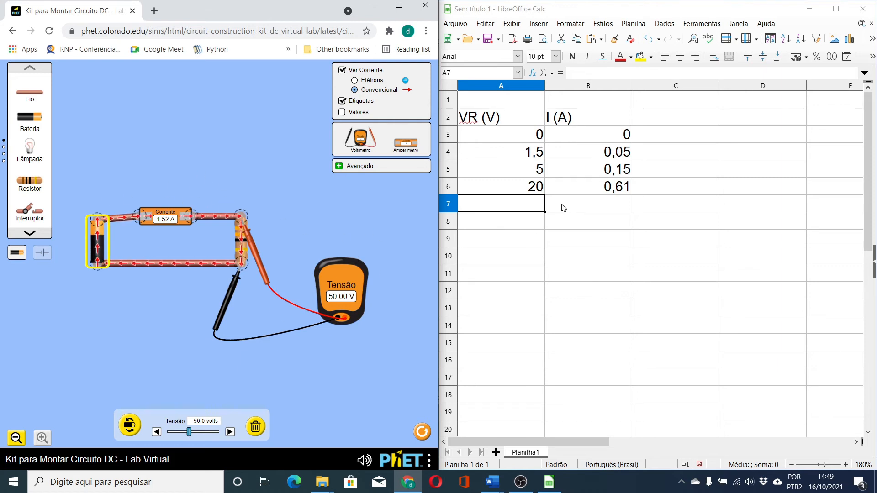
click(511, 206)
text(50)
key(Tab)
text(1,52)
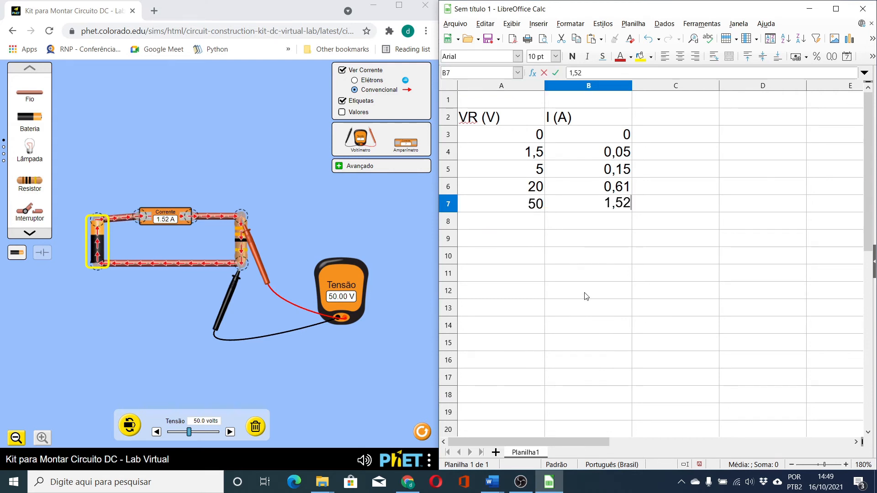
click(586, 296)
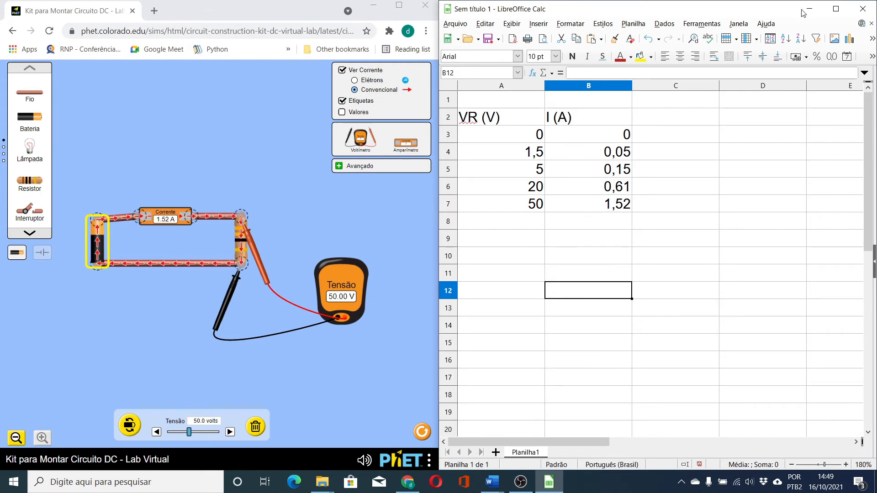
- Maximize the spreadsheet window and center the contents of the table A2:B7 horizontally
click(836, 9)
drag(89, 117, 166, 202)
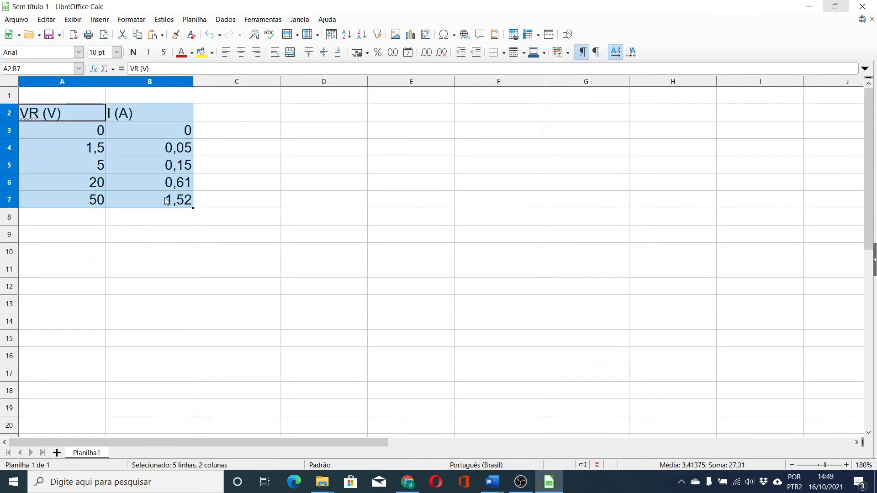
click(241, 52)
click(204, 260)
- Format the voltages in A3:A7 and the currents in B3:B7 as numbers with two decimal places
drag(92, 133, 84, 195)
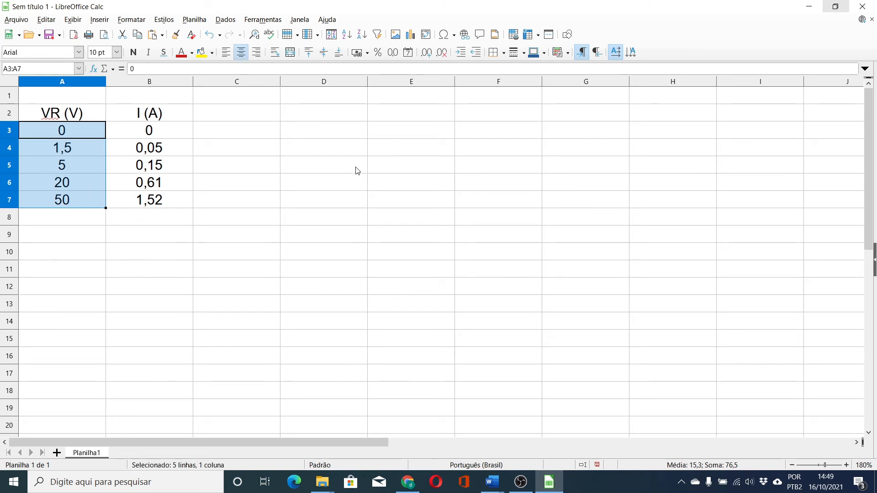
click(393, 55)
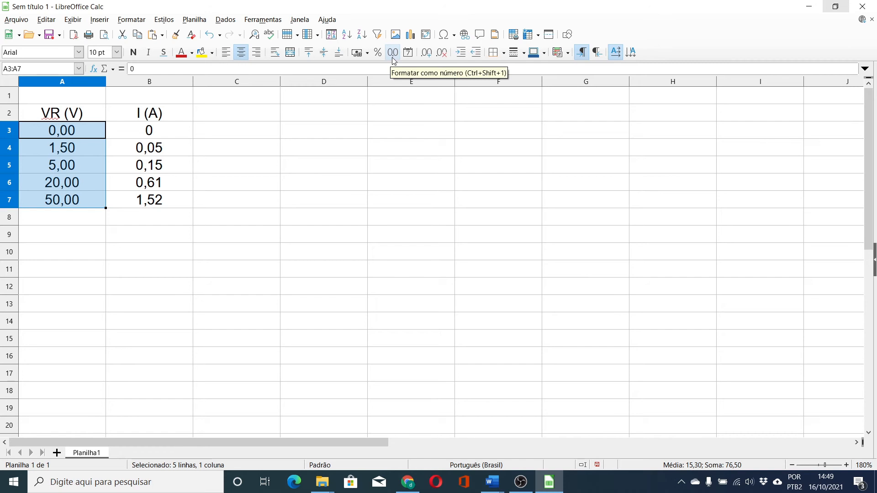
click(394, 54)
click(393, 54)
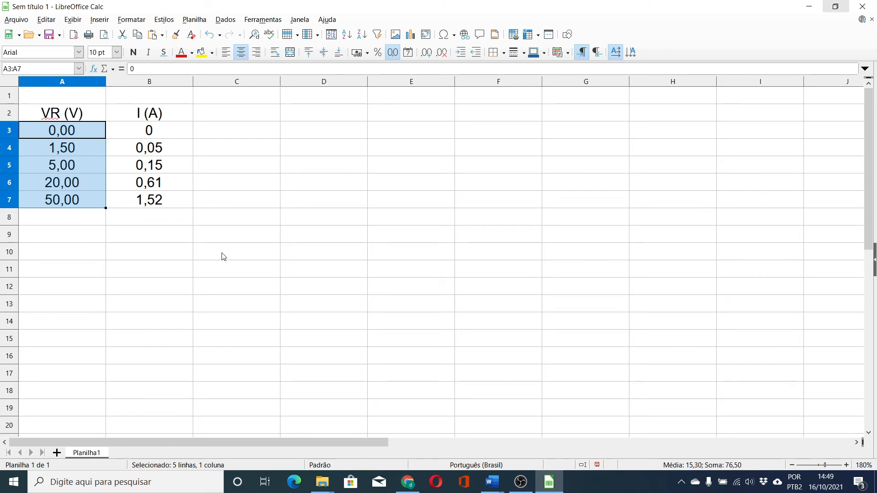
drag(174, 129, 172, 200)
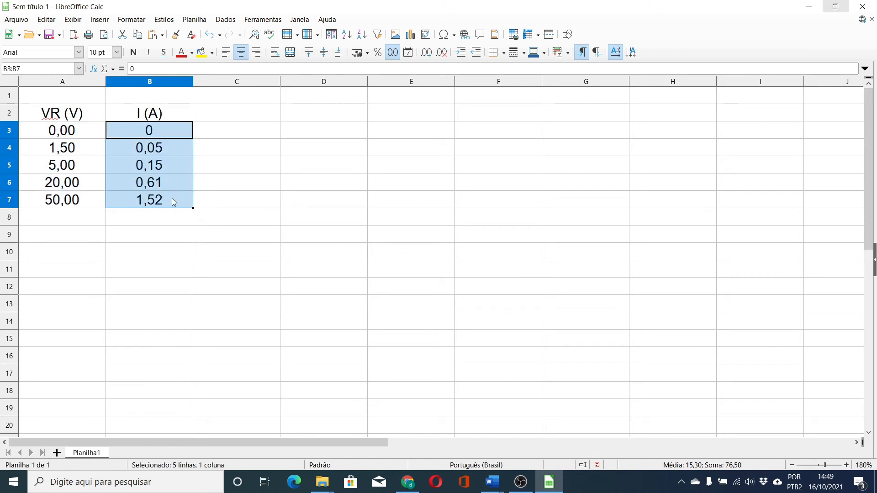
click(394, 54)
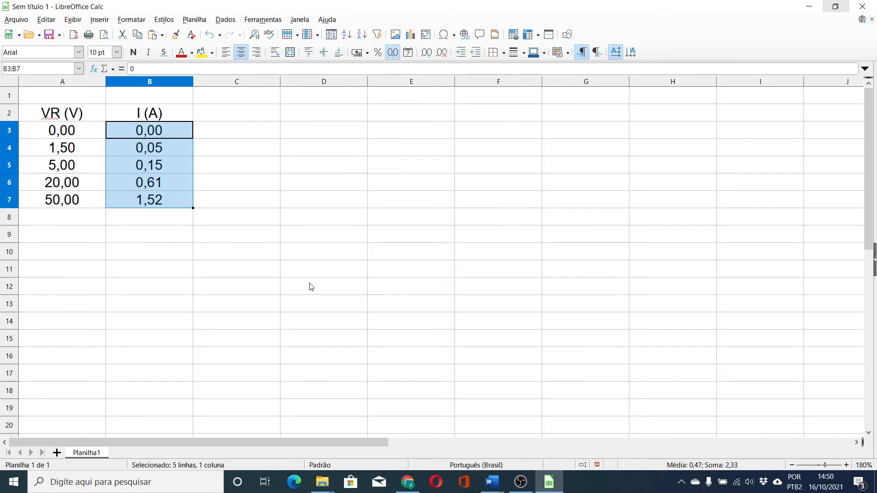
click(309, 302)
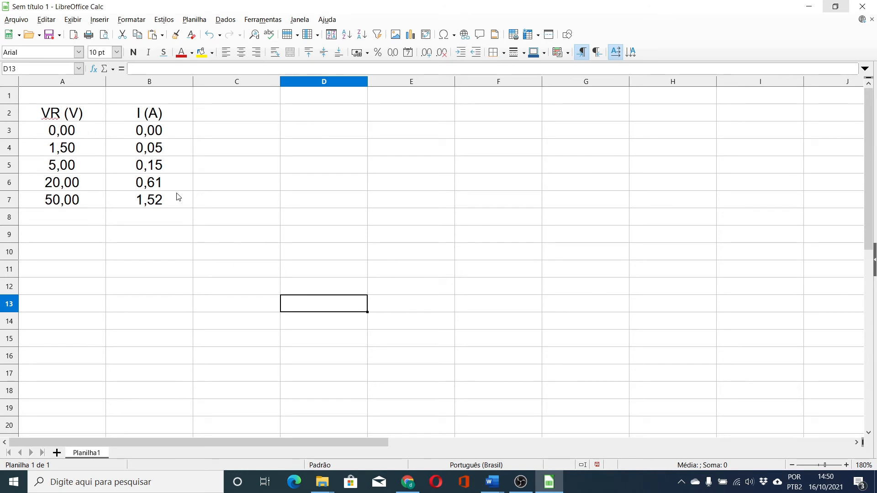
- Insert a chart of the table A2:B7 with the type XY (Dispersão) and move the wizard off the plotted points
drag(66, 118, 153, 203)
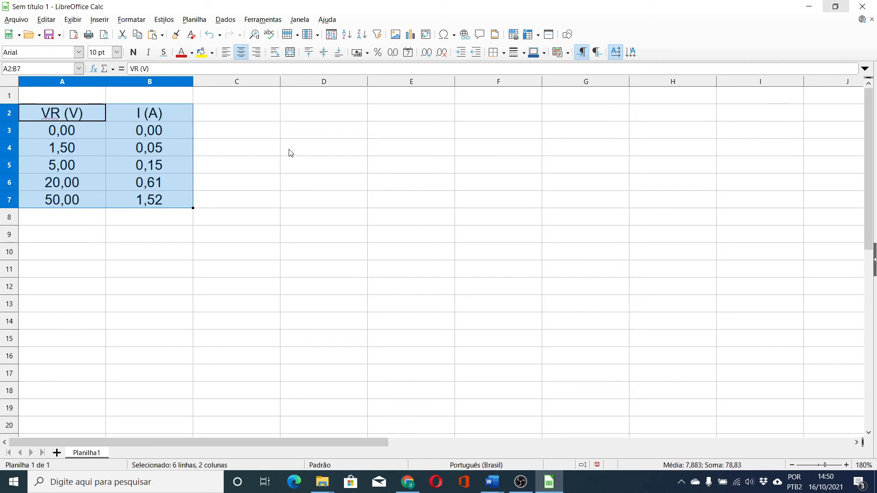
click(98, 20)
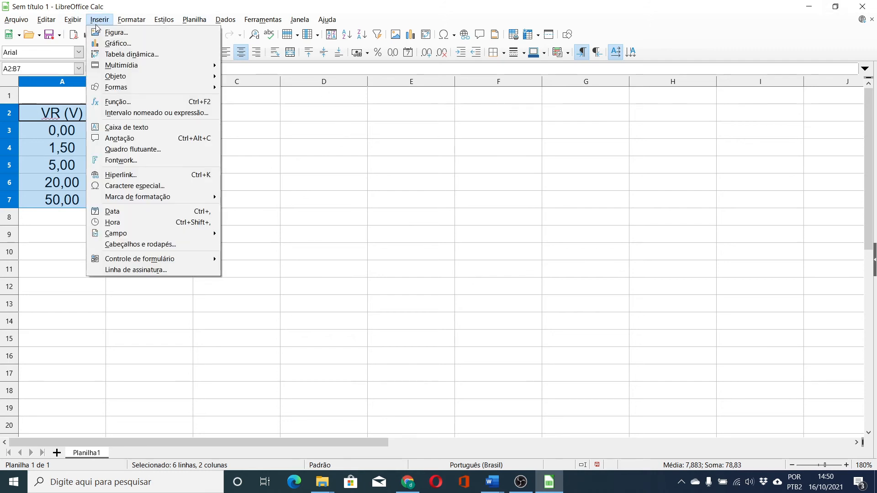
click(112, 44)
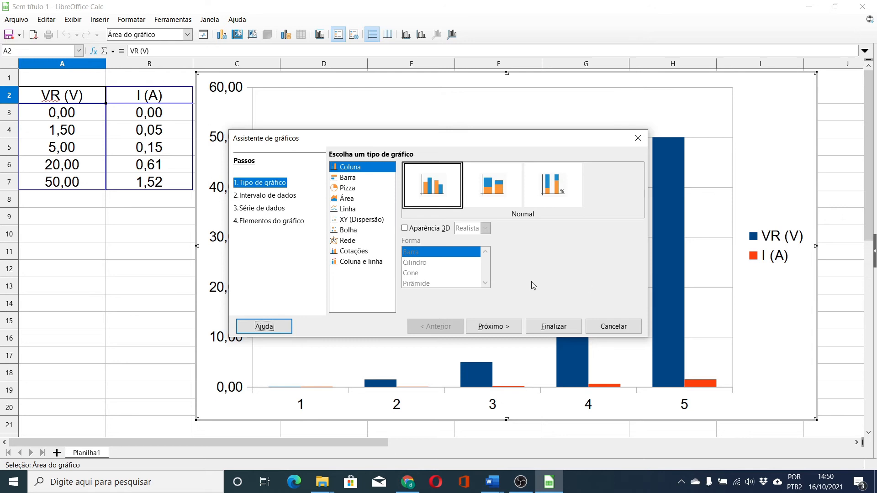
click(349, 222)
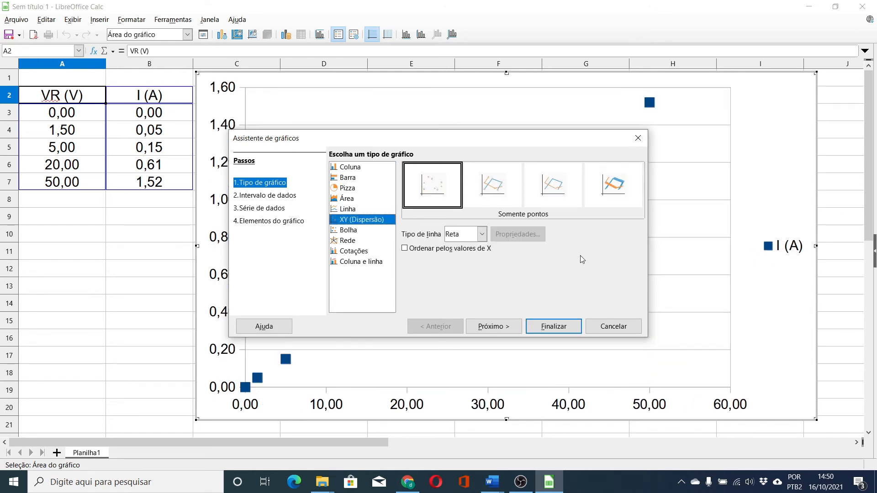
drag(511, 144, 651, 152)
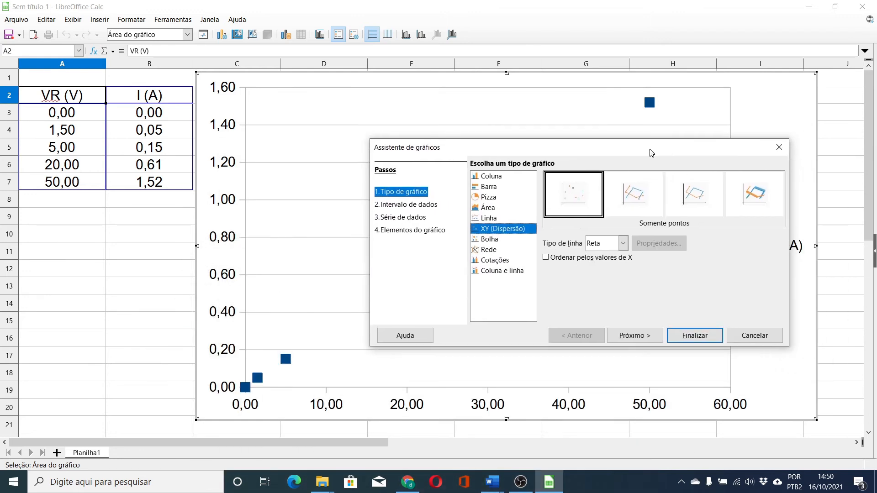
click(633, 201)
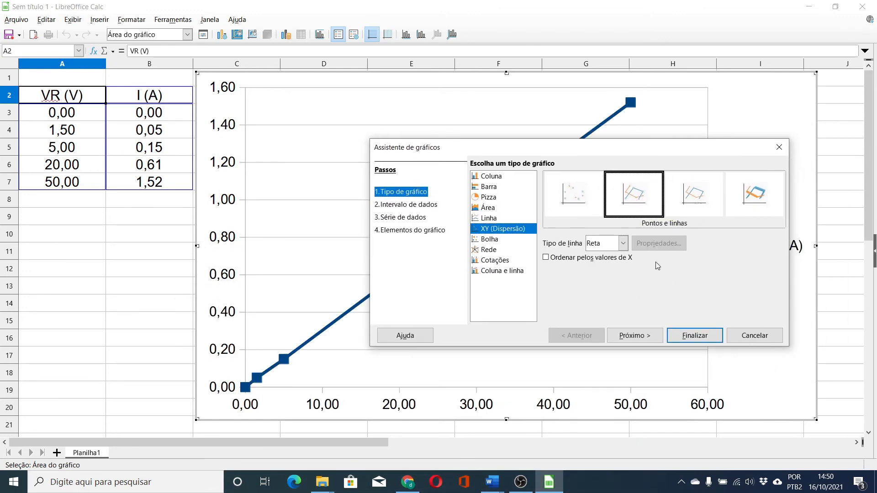
click(573, 195)
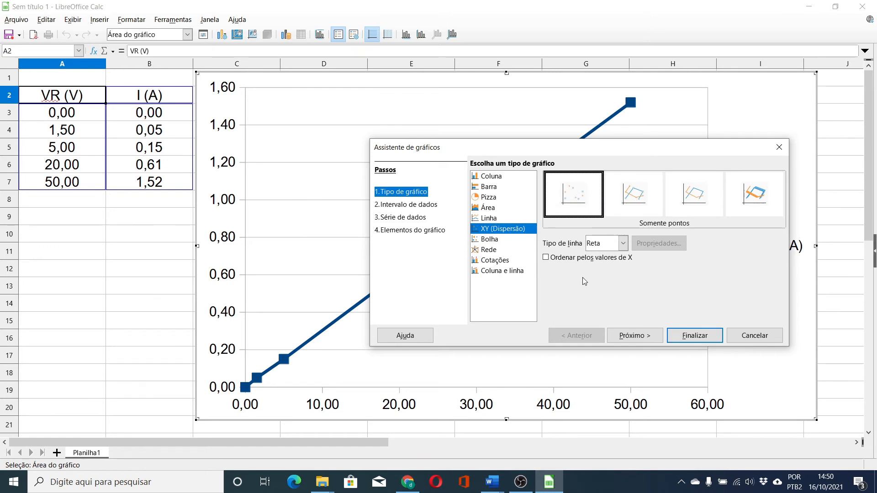
click(623, 244)
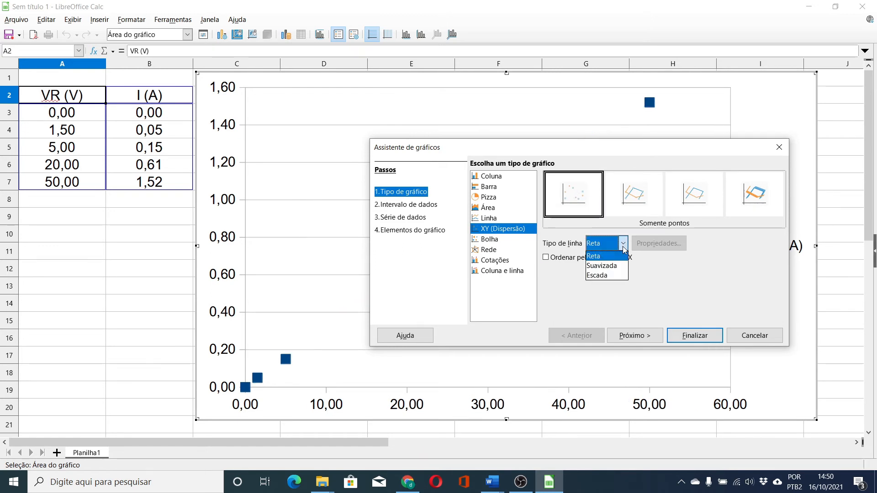
click(624, 247)
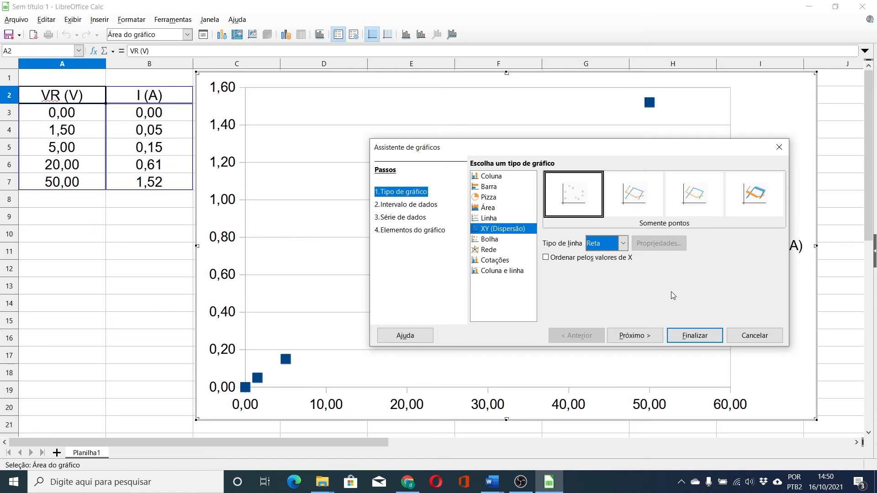
- Accept the data range $Planilha1.$A$2:$B$7 with series in columns and proceed to the wizard's data series settings
click(635, 335)
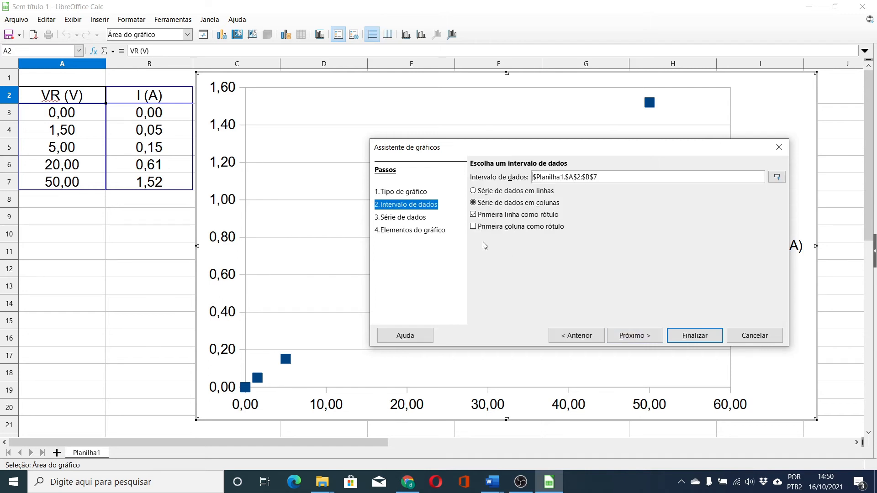
click(634, 336)
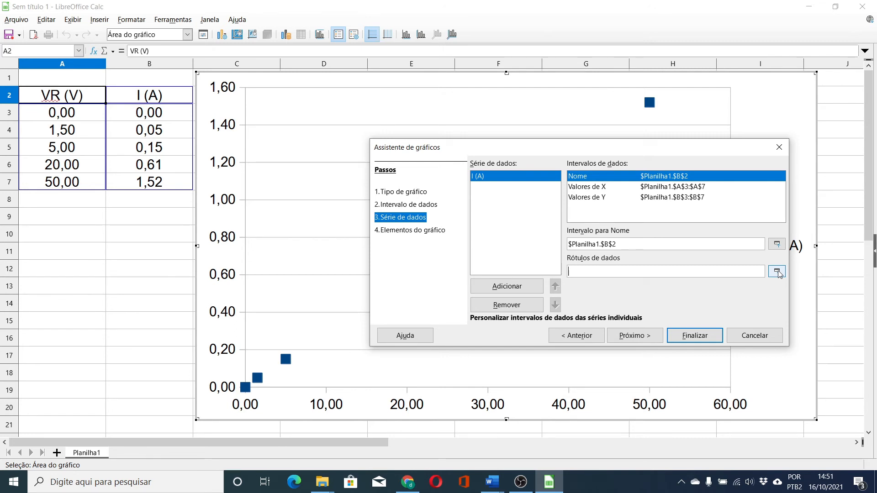
- In the chart elements settings, title the X axis VR (V), the Y axis I (A) and the chart R : 33 Ohm
click(645, 337)
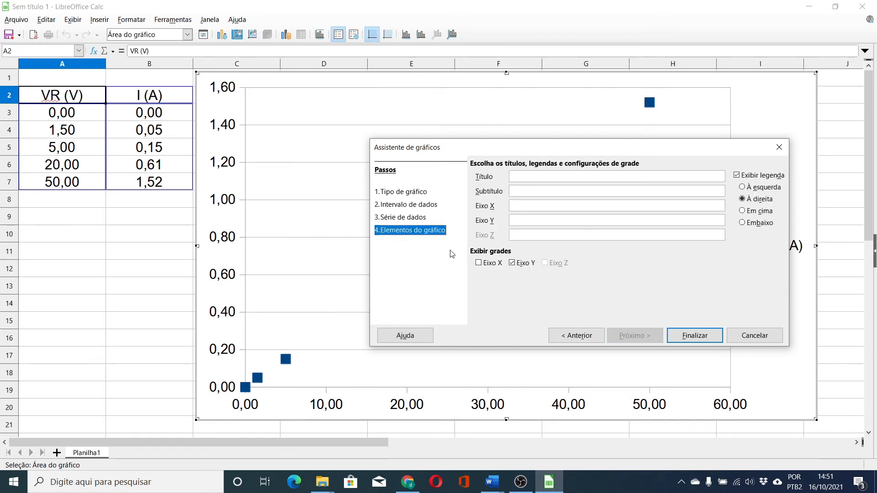
click(611, 205)
text(VR ()
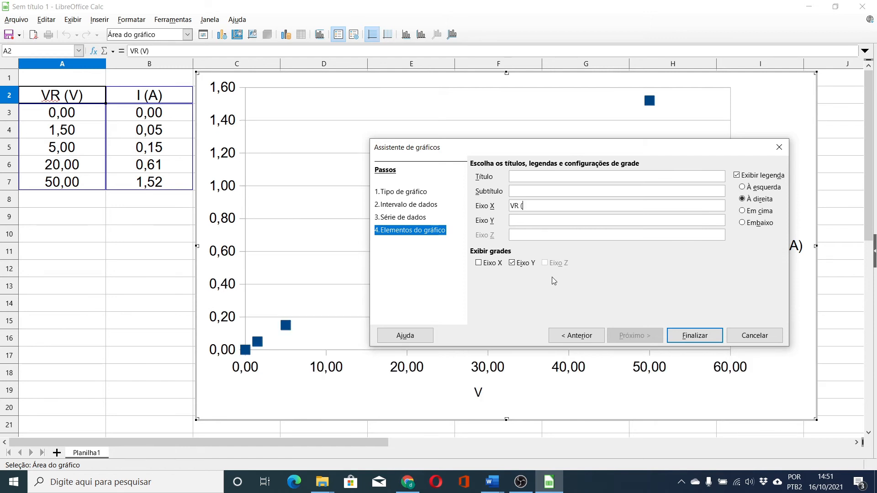
text(V))
click(619, 221)
text(I (A))
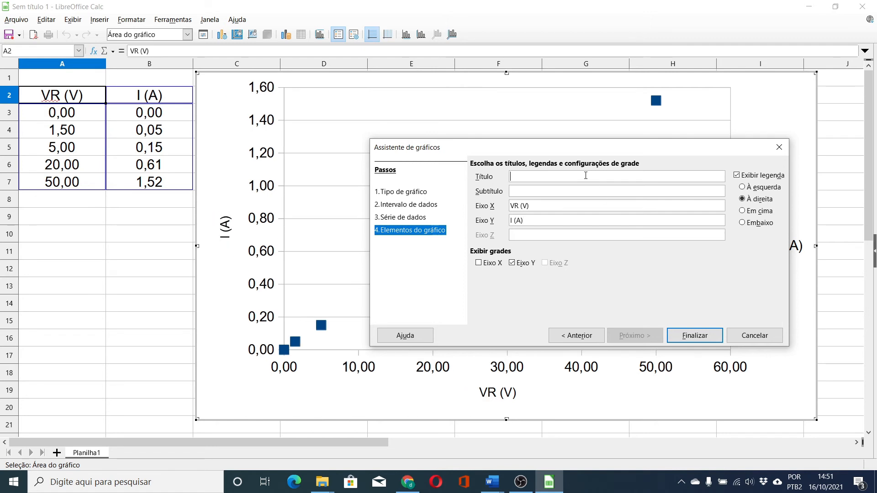
text(R : 33 Ohm)
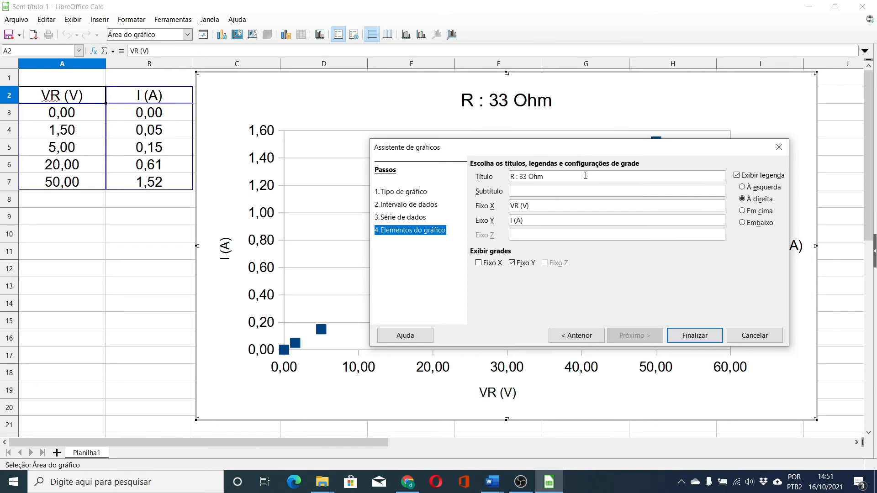
- Hide the chart's legend, show the X-axis grid as well and finish the chart wizard
click(737, 176)
drag(729, 150, 663, 167)
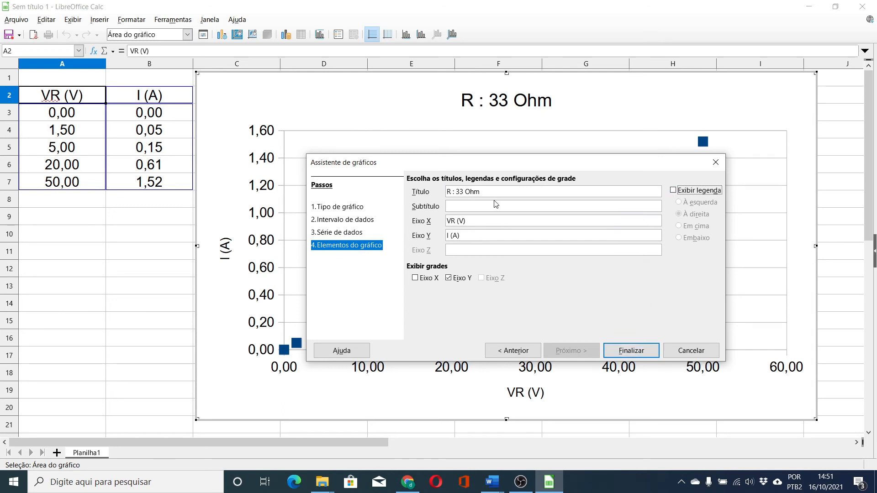
drag(490, 164, 536, 126)
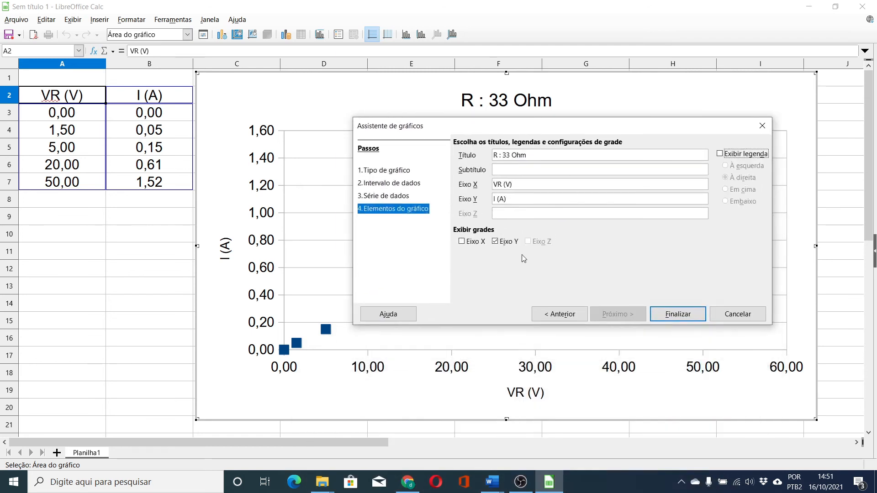
click(468, 242)
mouse_move(542, 130)
mouse_down()
mouse_move(635, 309)
mouse_move(640, 390)
mouse_move(609, 227)
mouse_move(701, 373)
mouse_move(610, 208)
mouse_move(682, 197)
mouse_move(574, 132)
mouse_move(556, 136)
mouse_up()
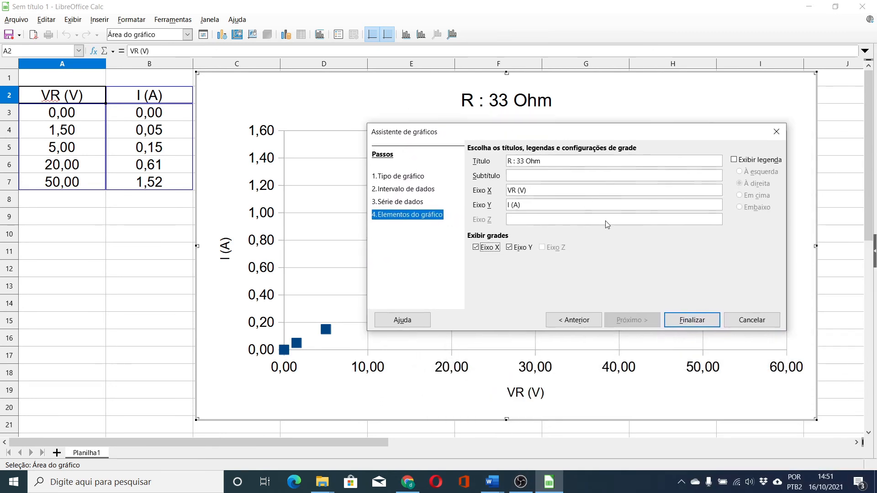
click(708, 321)
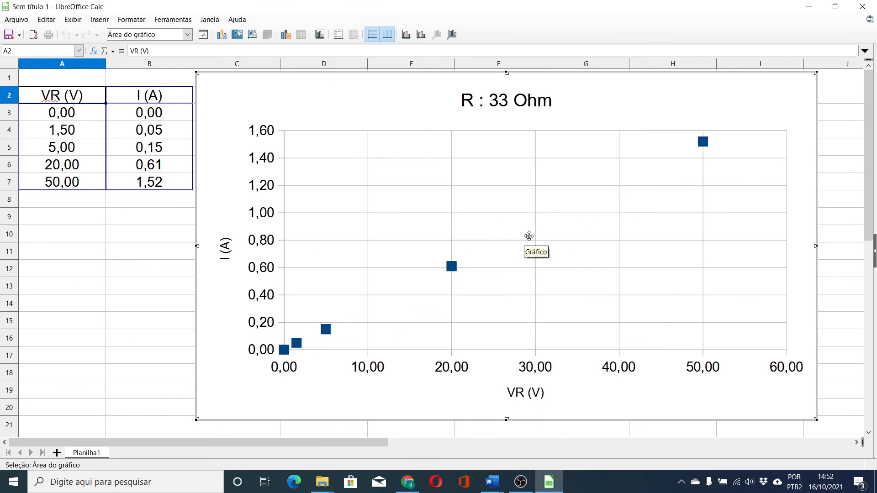
click(451, 267)
right_click(452, 267)
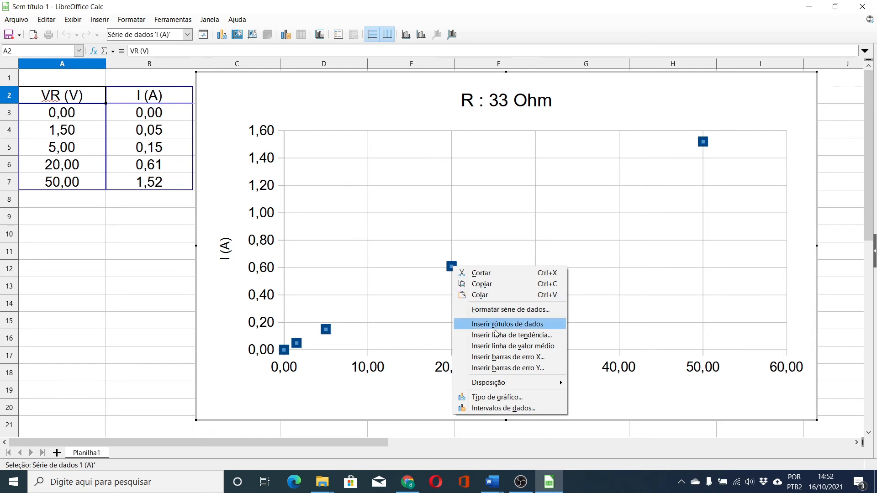
click(401, 317)
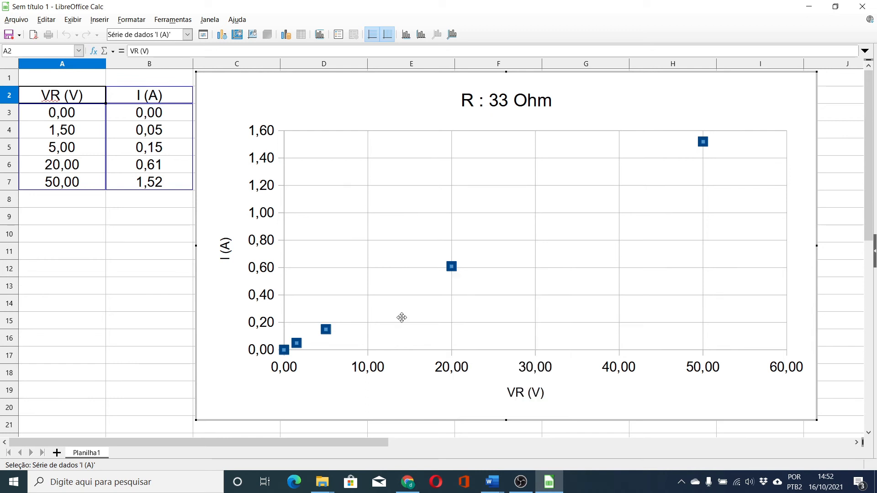
click(475, 400)
right_click(531, 255)
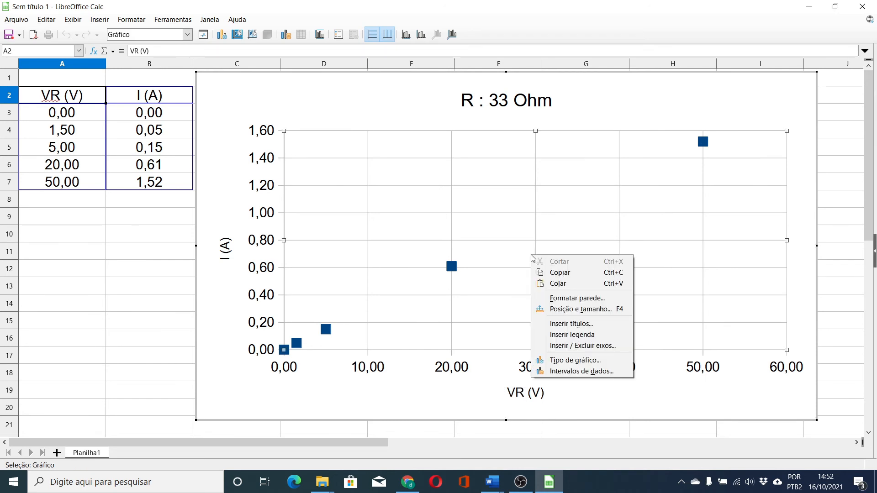
click(494, 329)
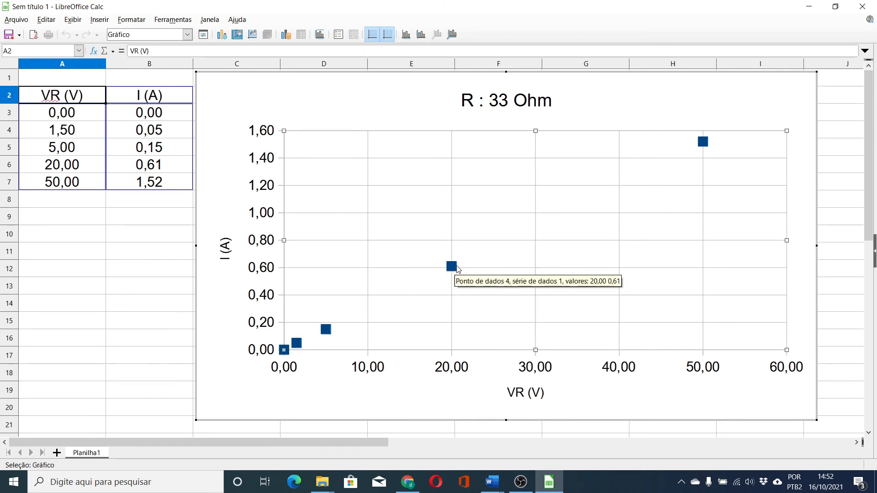
- Insert a trend line for the I (A) data series, trying Logarítmica, Exponencial and Polinomial regression before settling on Linear
right_click(454, 269)
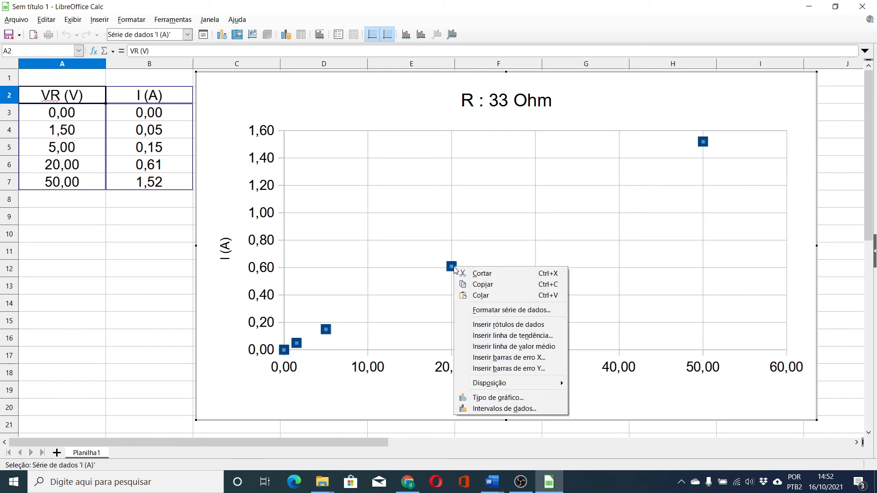
click(519, 338)
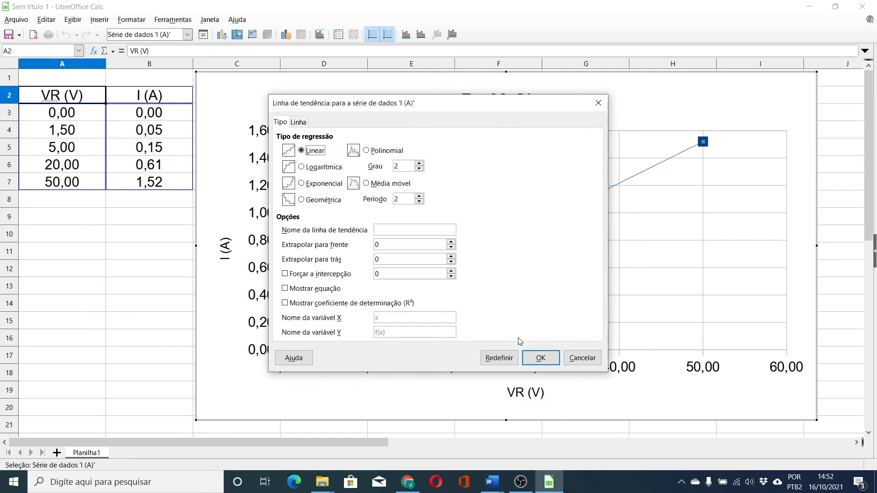
drag(474, 107, 723, 146)
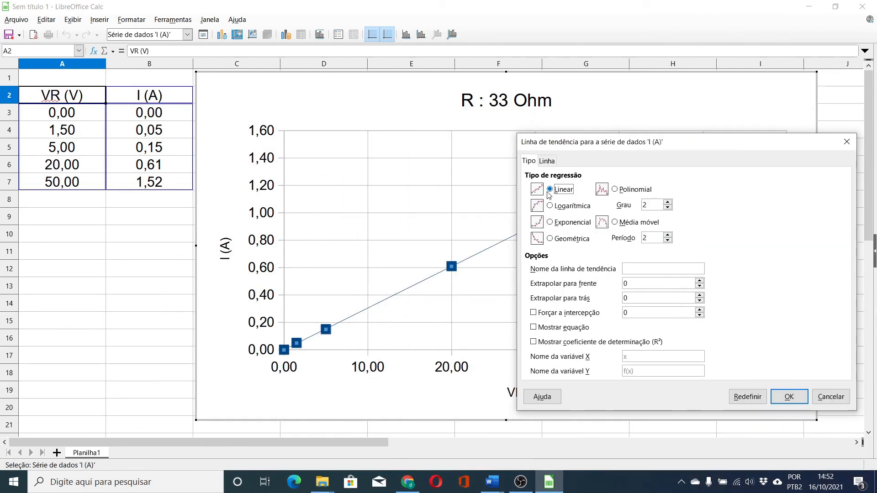
click(552, 207)
click(551, 223)
click(618, 190)
click(551, 192)
- Show the linear trend line's equation and coefficient of determination (R²) and apply the trend line settings
drag(691, 145, 606, 86)
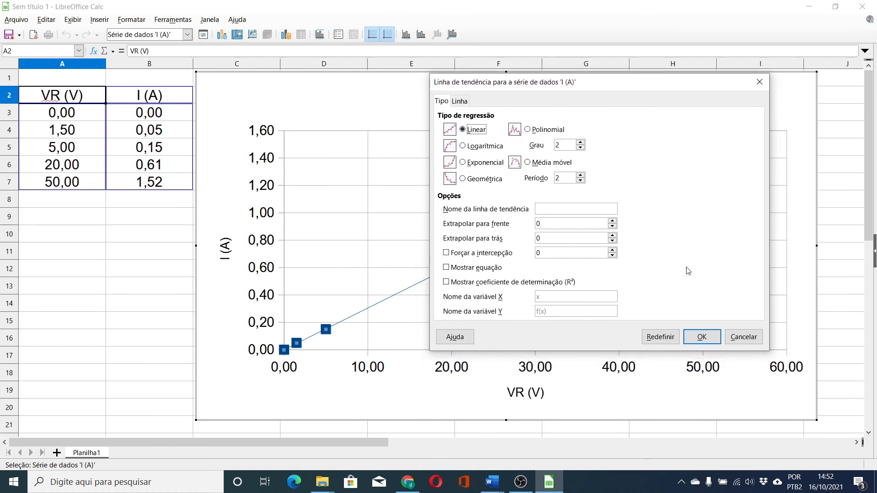
click(446, 268)
click(447, 282)
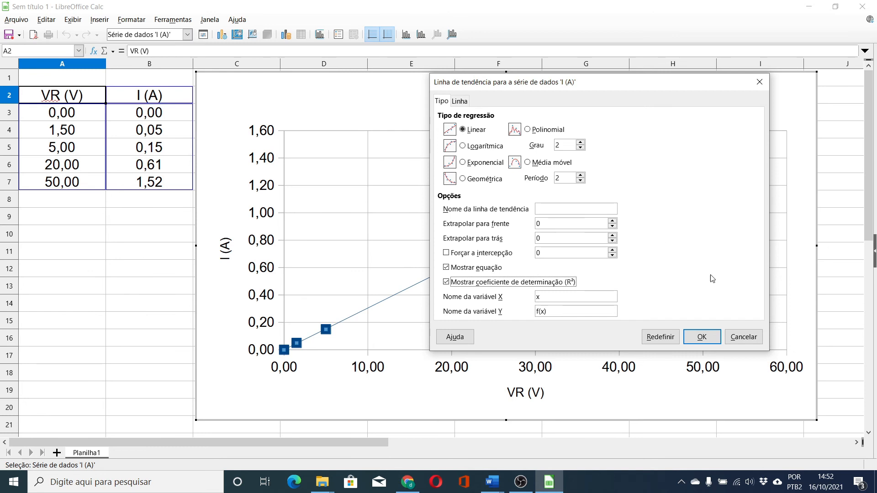
click(702, 338)
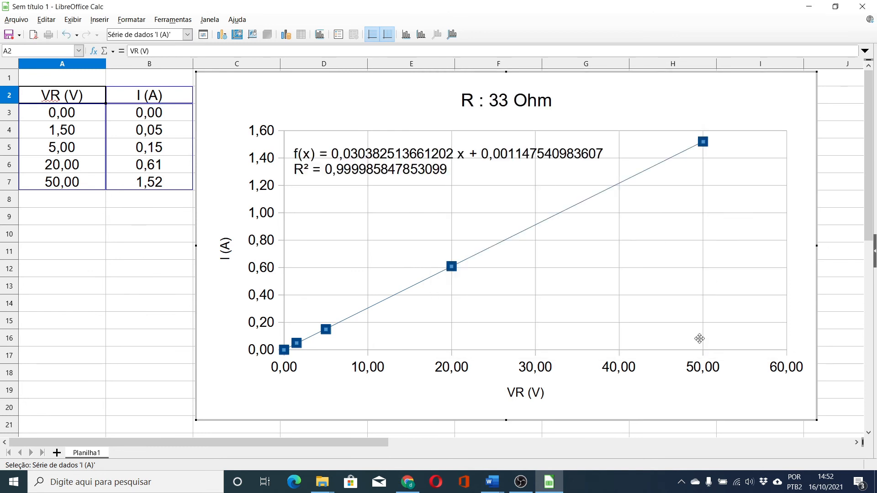
- Move the trend line equation slightly lower in the plot and shift the whole chart further away from the table
click(418, 144)
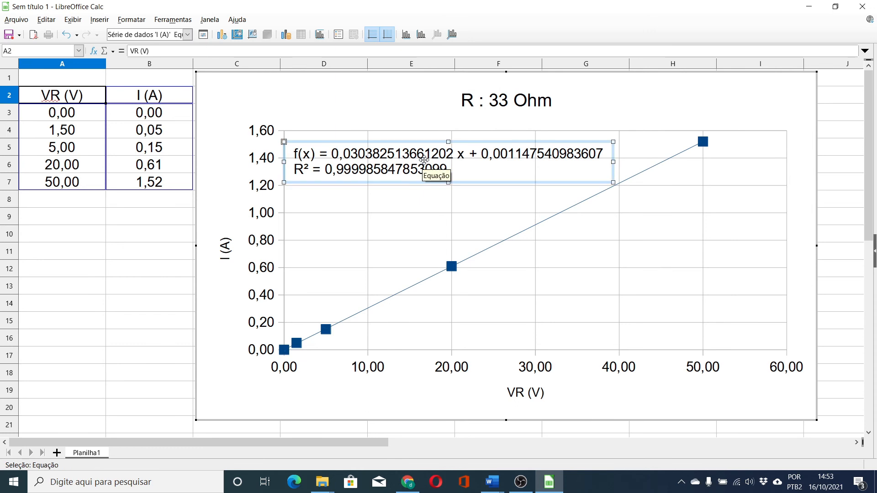
drag(418, 144, 423, 165)
click(577, 264)
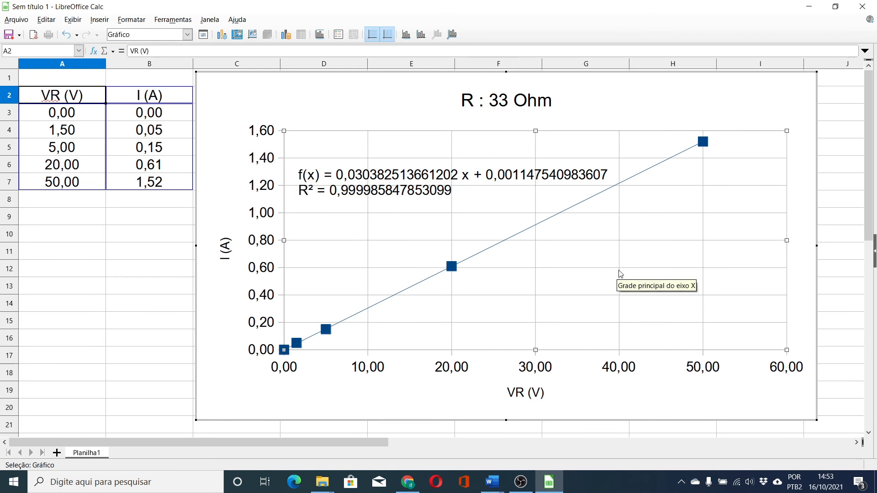
click(404, 84)
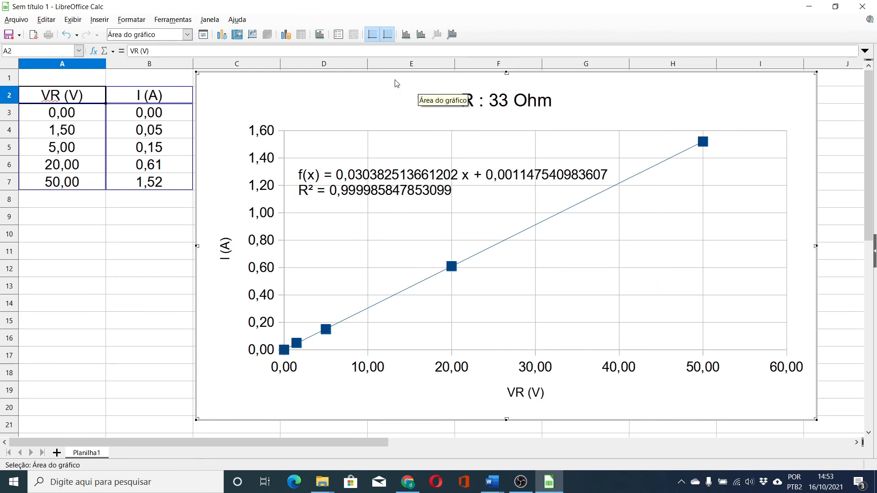
drag(390, 78, 464, 91)
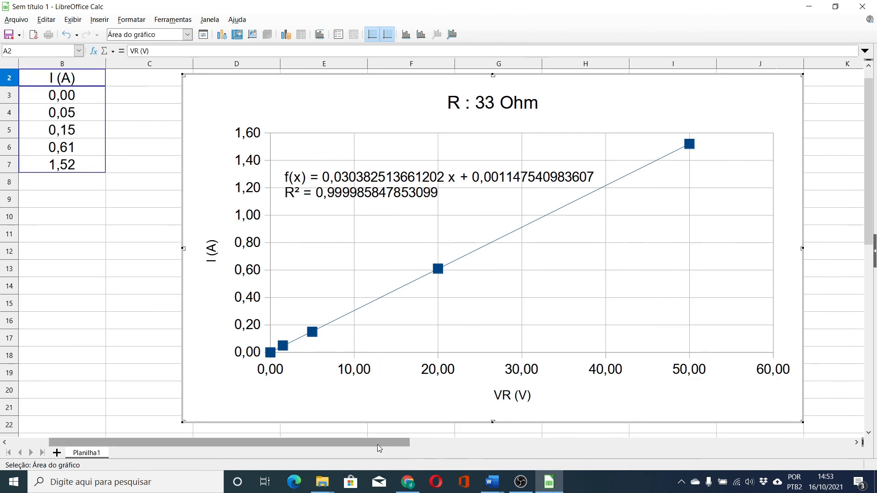
drag(378, 443, 306, 436)
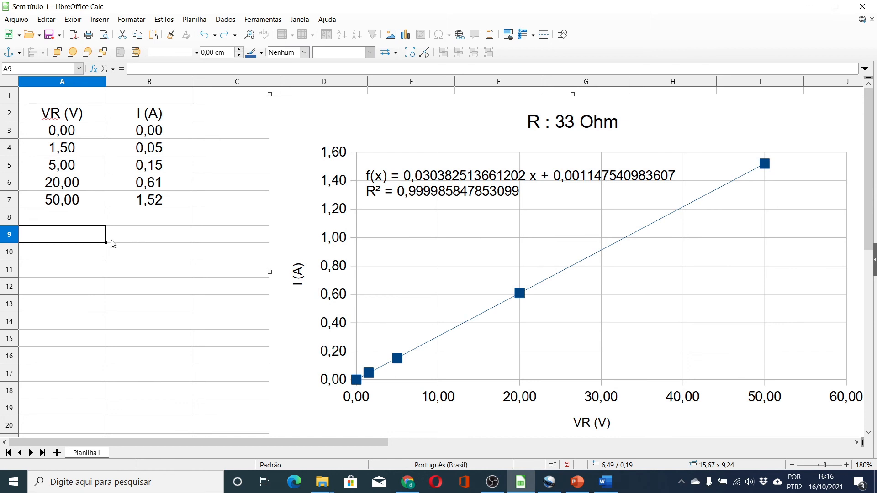
- Enter the label coef ang in cell A9 below the table
text(c)
key(BackSpace)
click(76, 236)
double_click(76, 235)
text(coed)
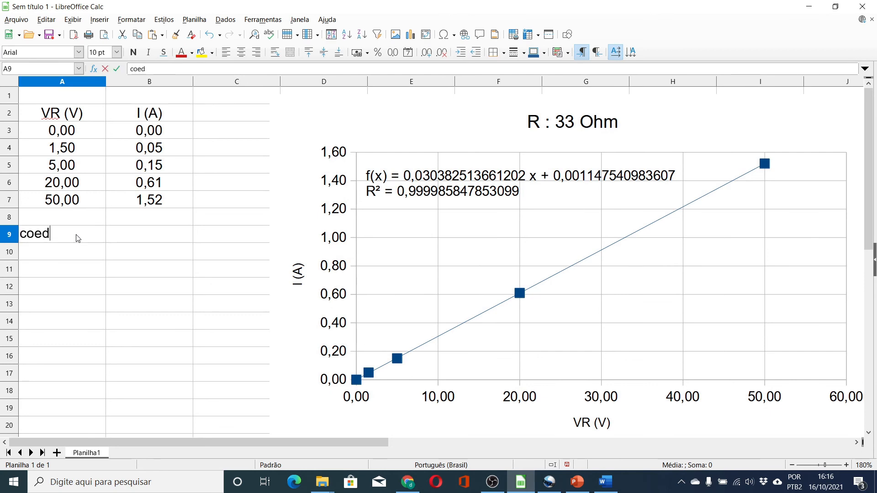
key(BackSpace)
text(f ang)
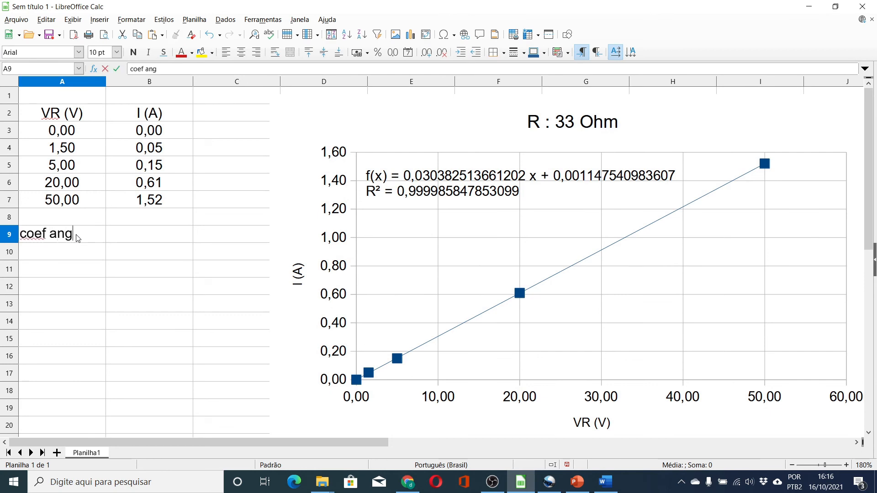
key(Tab)
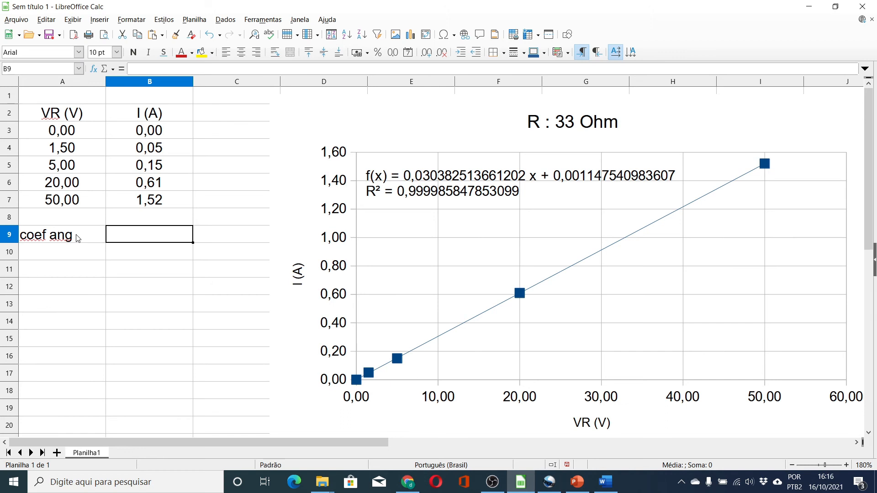
- Enter the trend line's slope as 0,0303825 in cell B9
text(00)
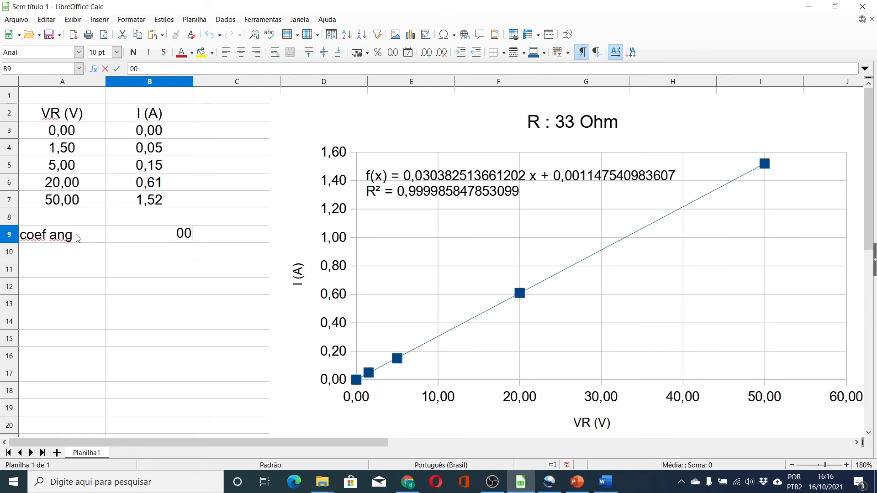
key(BackSpace)
text(,03038)
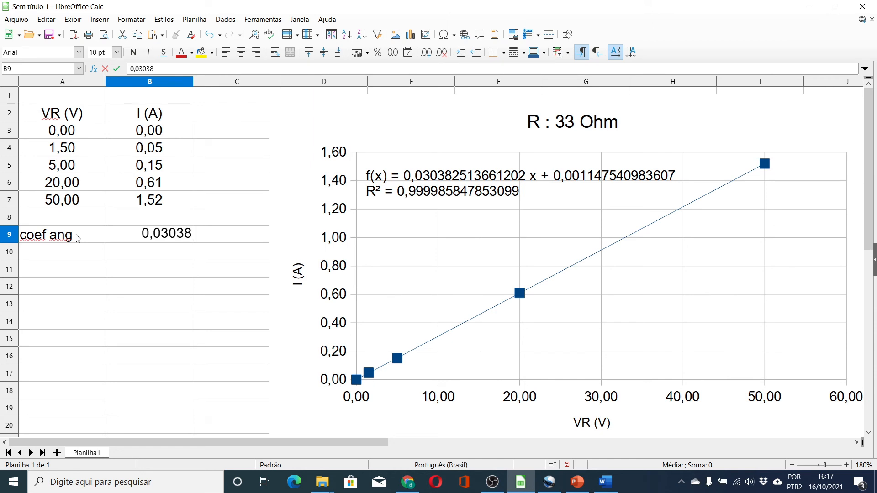
text(25)
key(Return)
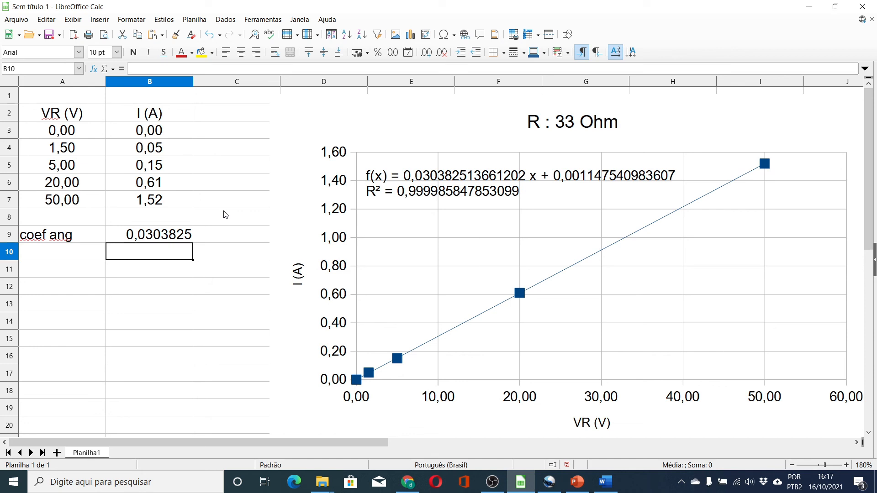
click(198, 304)
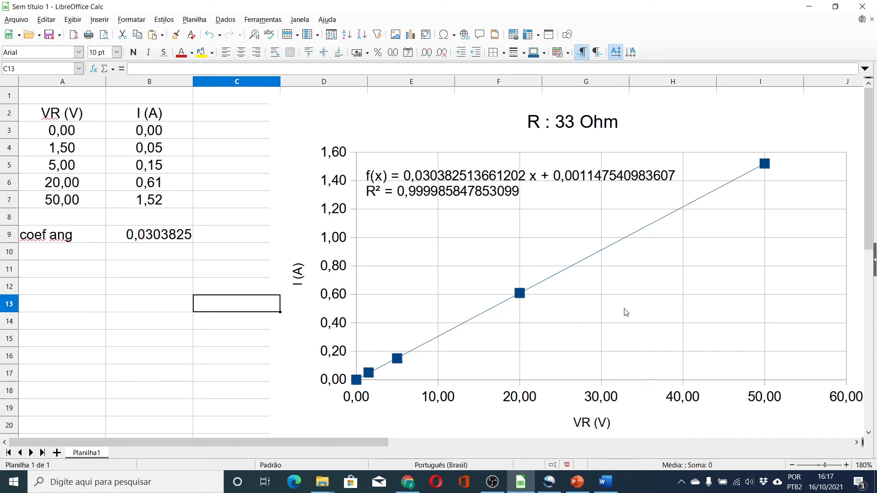
- Enter the label Rmed (Ohm) in cell A10, directly below the coef ang label
click(70, 256)
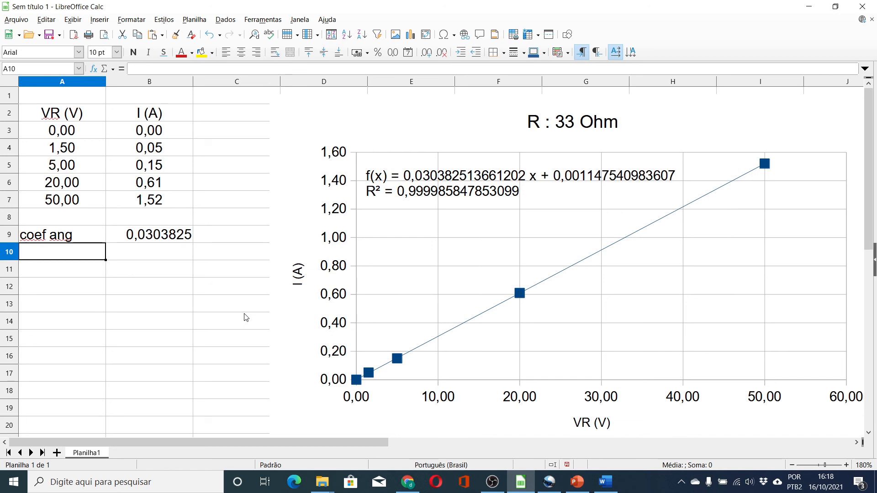
text(Rm)
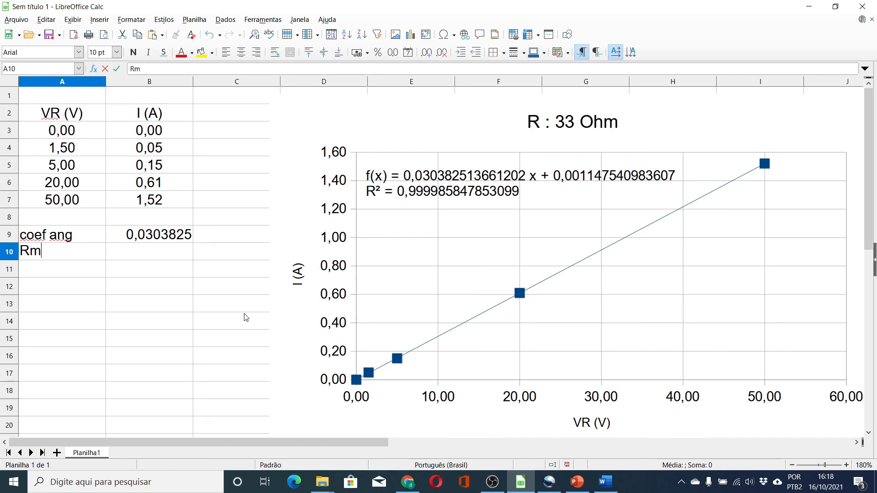
text(ed (Ohm))
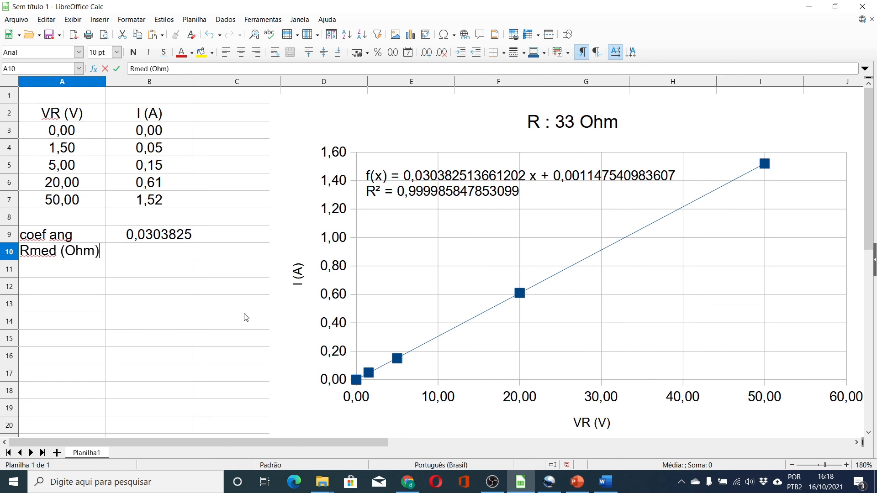
key(Tab)
- Compute the resistance in cell B10 as the inverse of the slope with the formula =1/B9
text(=)
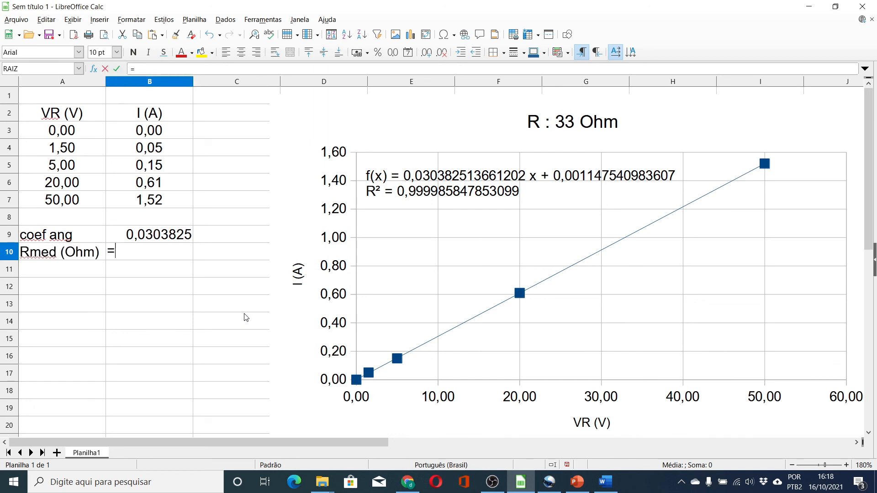
text(1/)
click(164, 239)
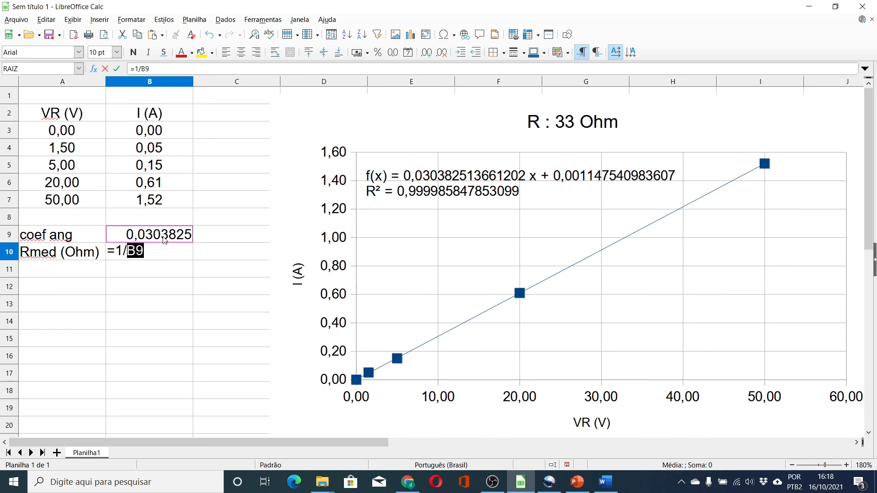
key(Return)
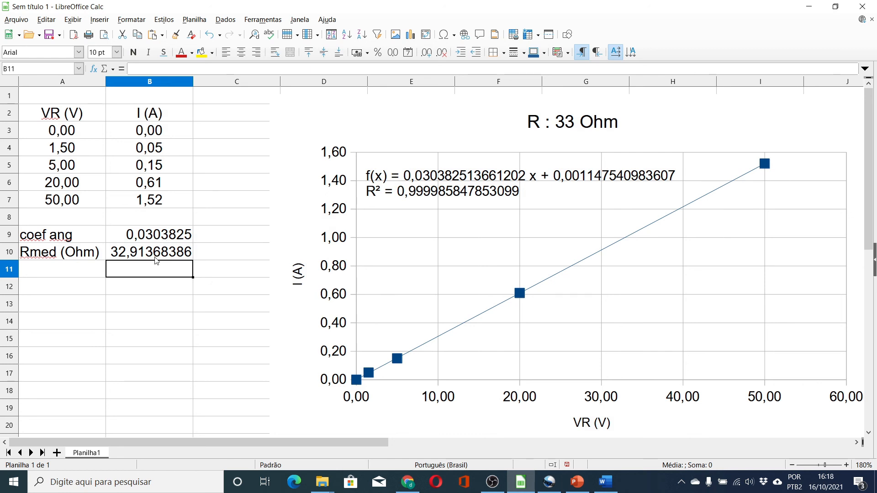
- Format the computed resistance in cell B10 as a number with two decimal places
click(156, 257)
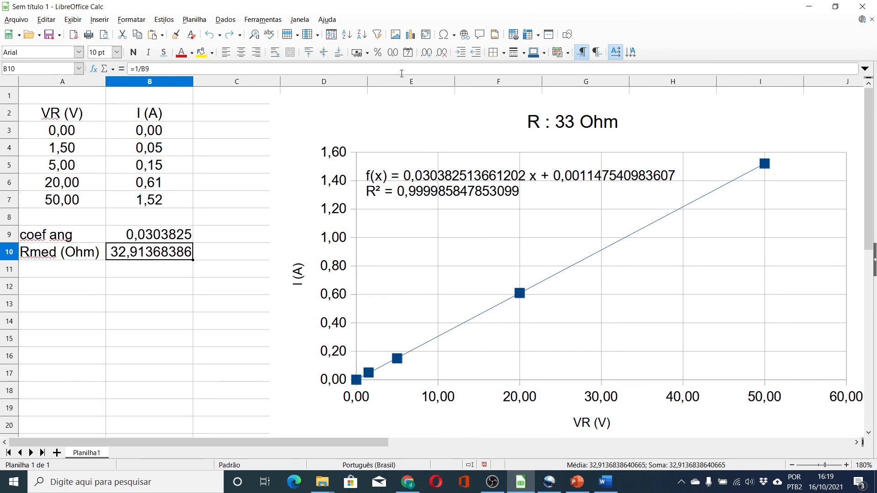
click(392, 52)
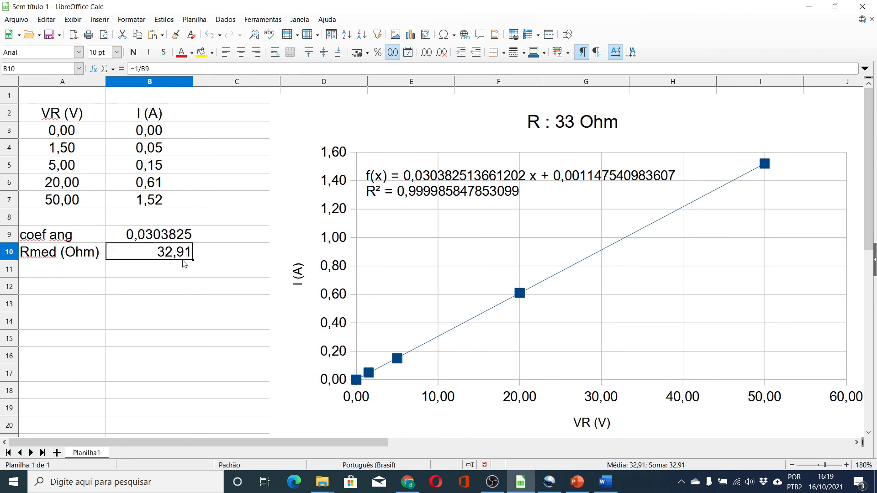
click(394, 54)
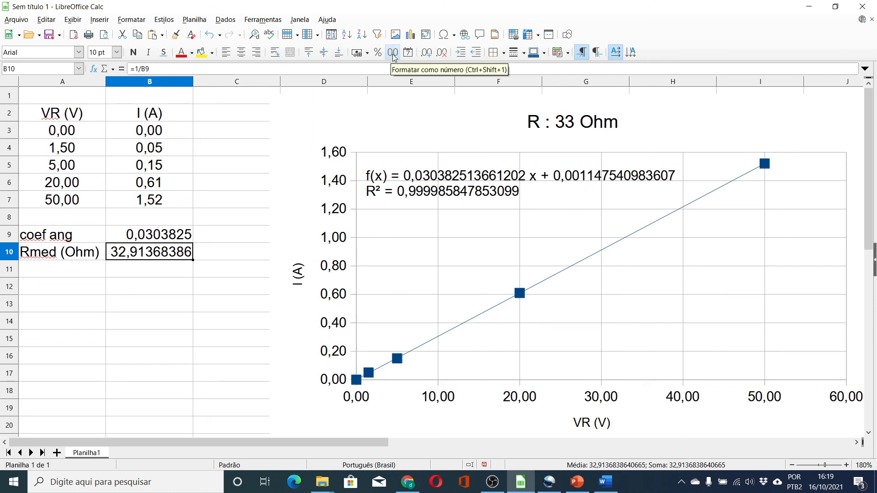
click(392, 54)
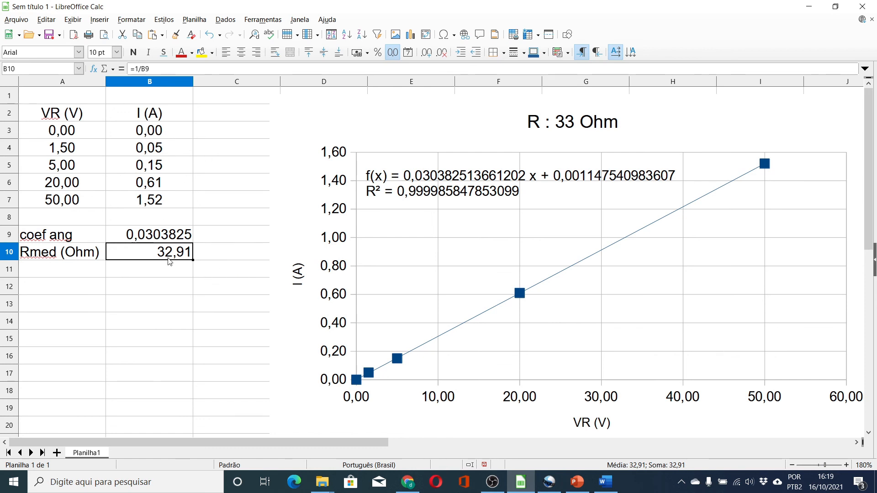
click(180, 288)
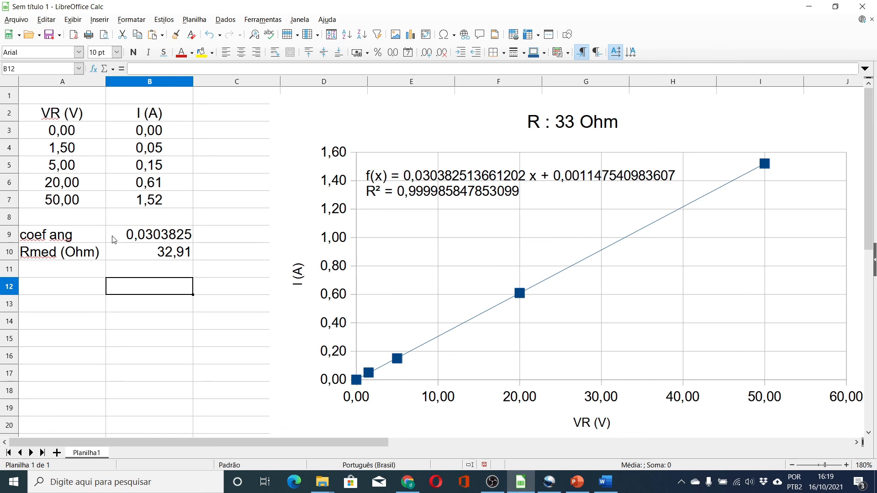
click(167, 259)
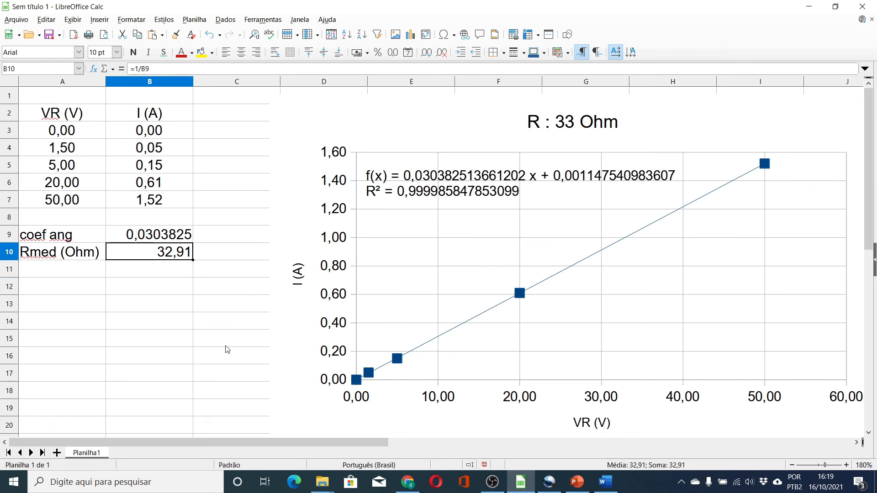